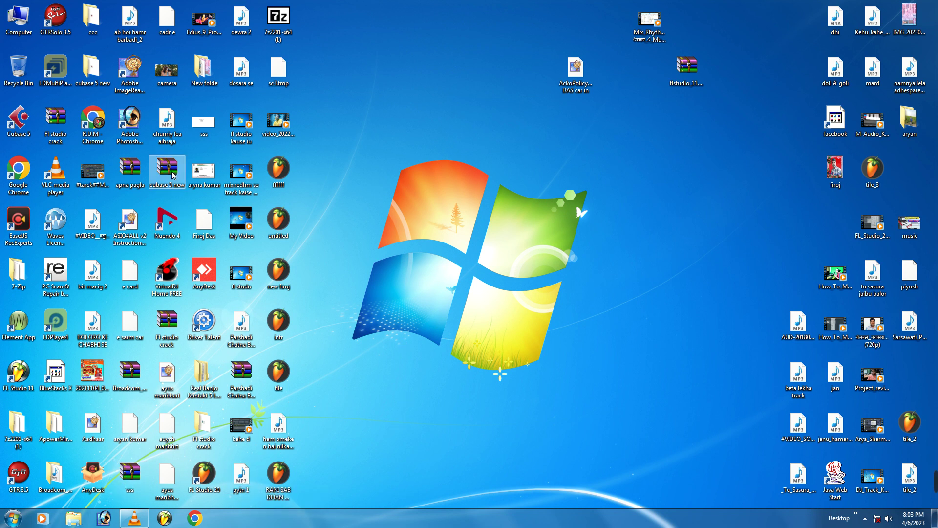
# - Open the New track 2022 folder inside the jk track folder on Local Disk (D:) in Windows Explorer
pyautogui.click(76, 522)
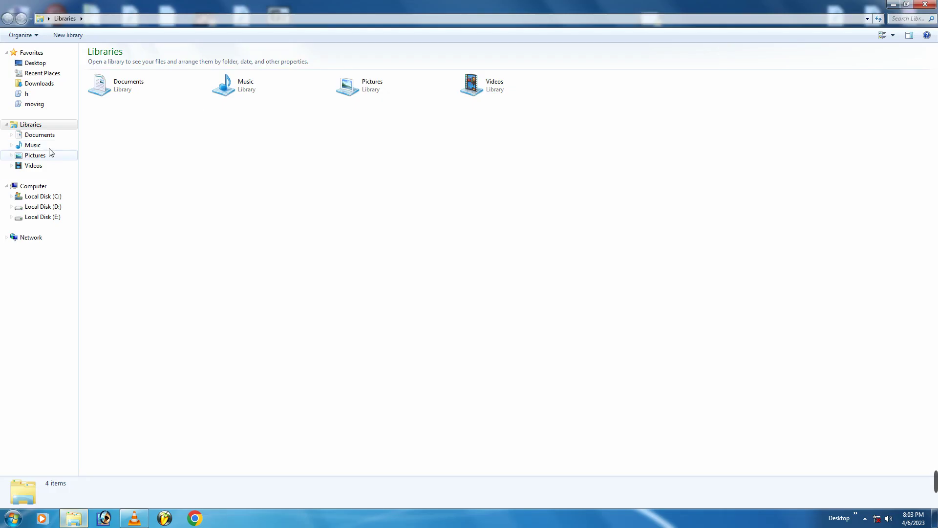
pyautogui.click(54, 217)
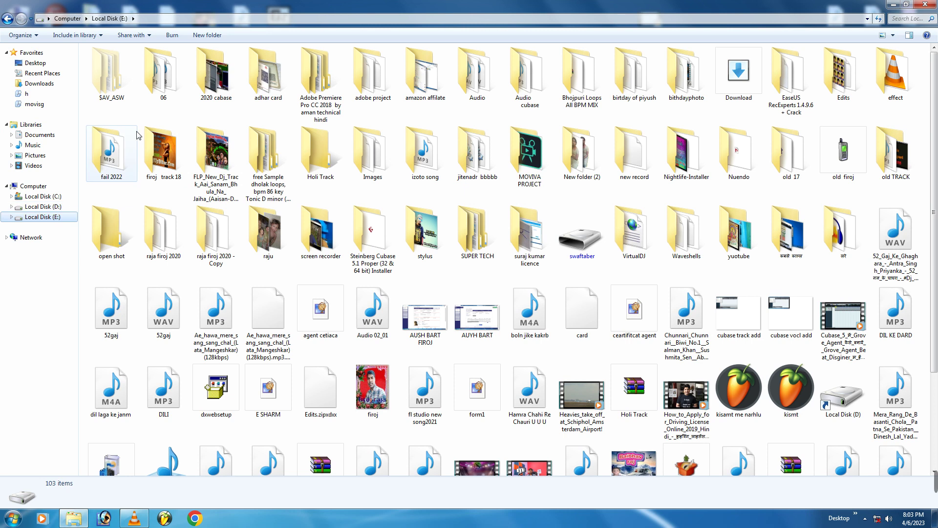
pyautogui.click(44, 206)
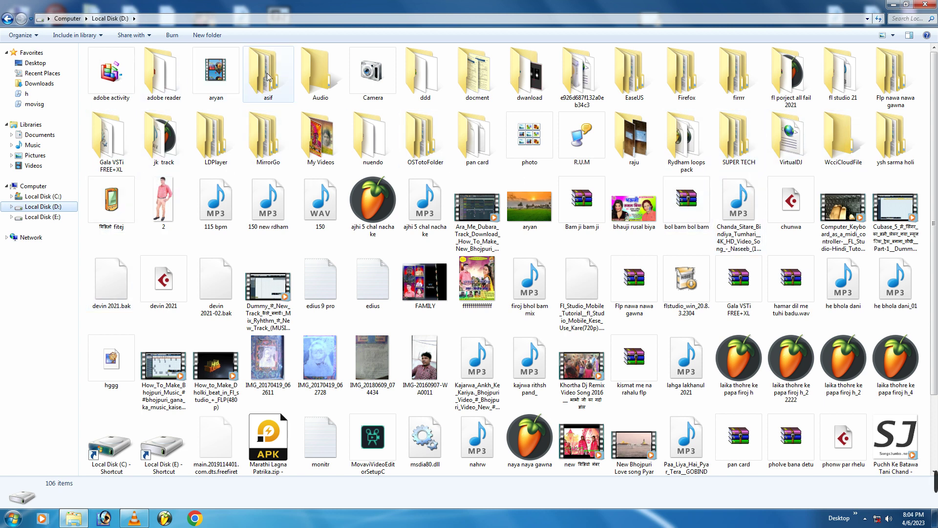
pyautogui.doubleClick(171, 145)
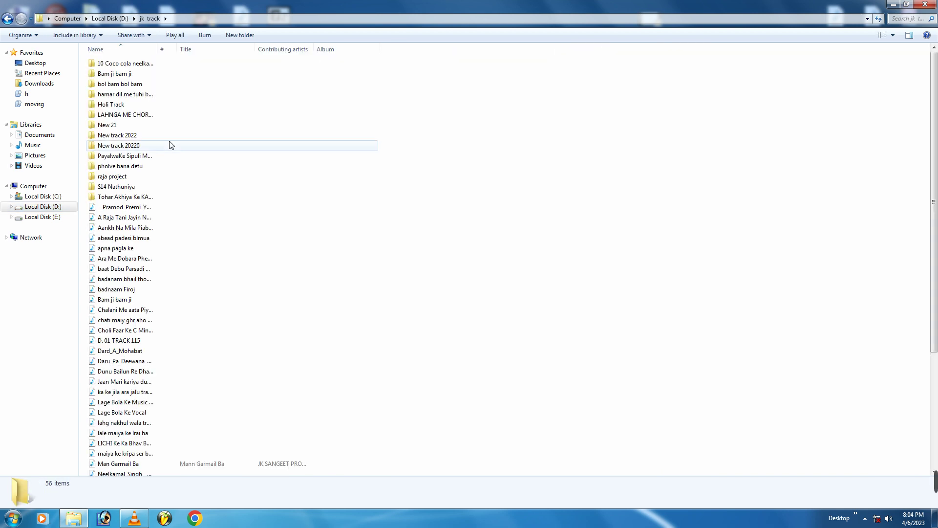
pyautogui.click(116, 128)
pyautogui.doubleClick(116, 128)
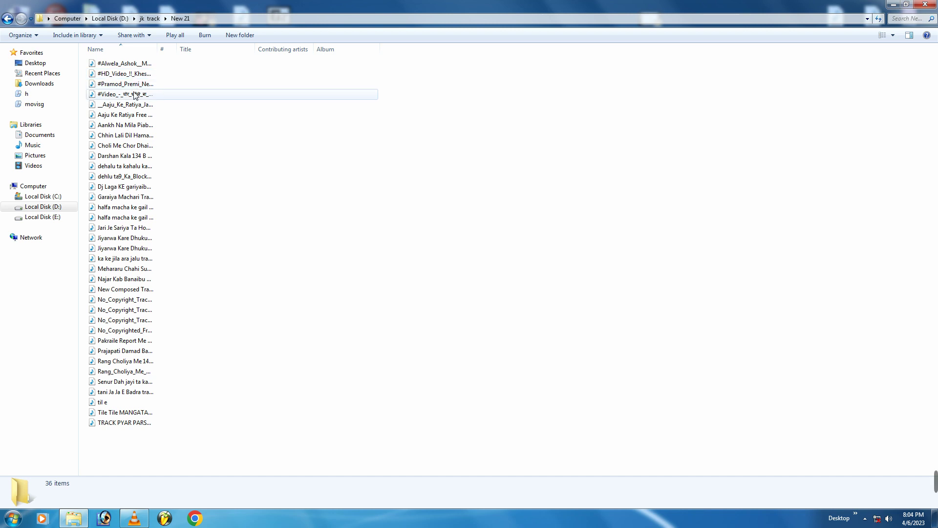
pyautogui.click(6, 19)
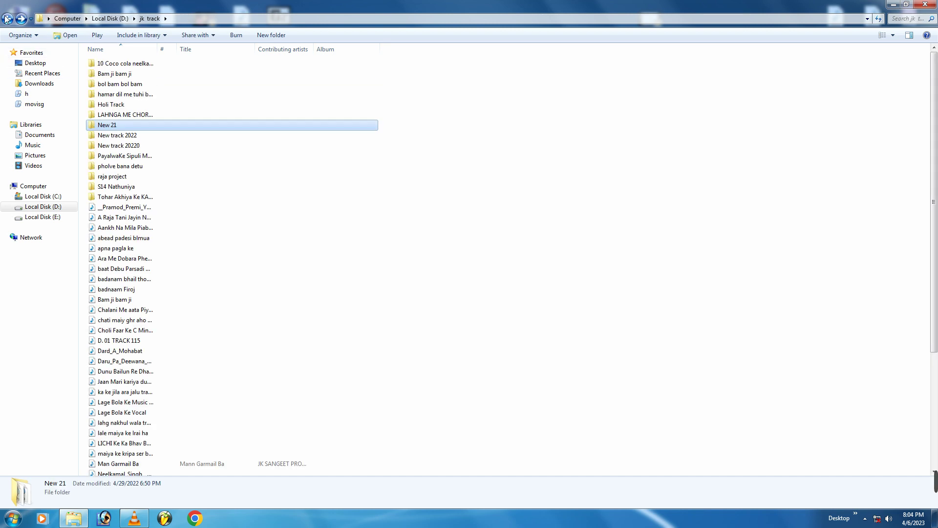
pyautogui.doubleClick(122, 136)
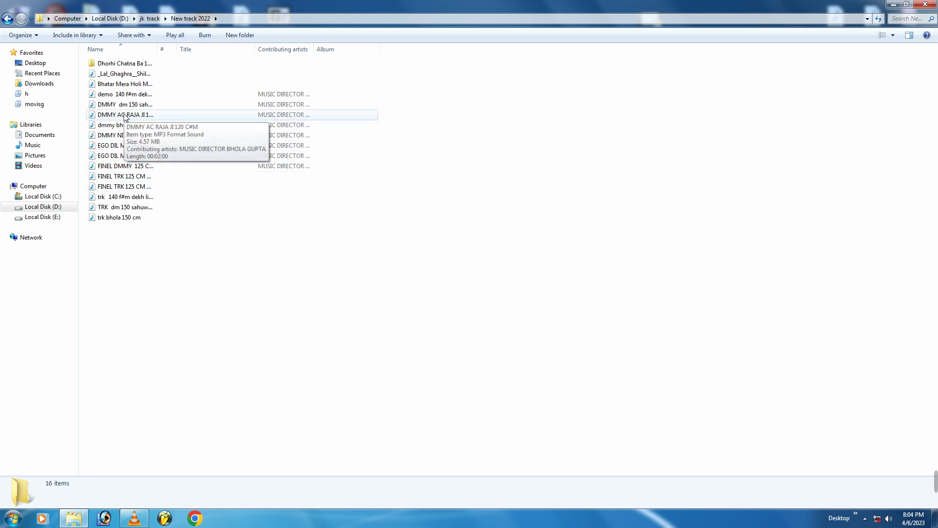
# - Play the track "trk bhola 150 cm" to test the sound, then close the player and minimize the folder window
pyautogui.doubleClick(122, 219)
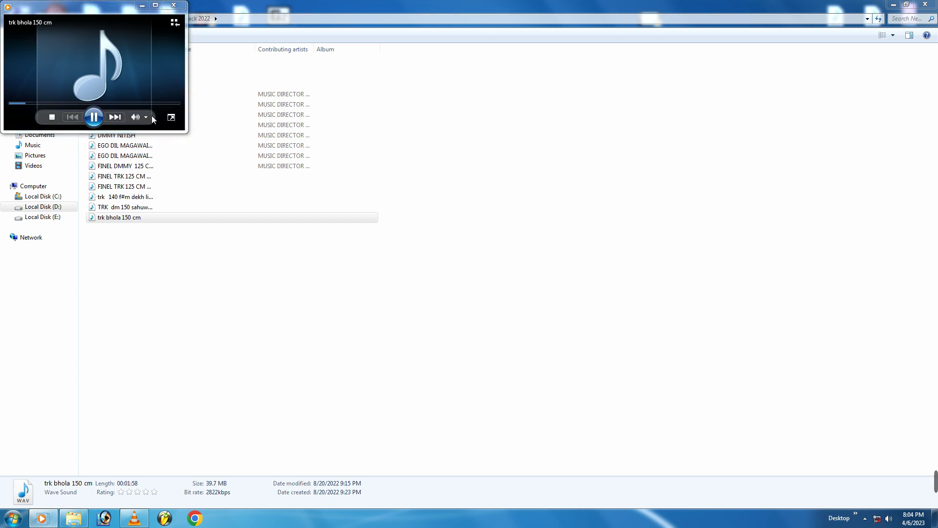
pyautogui.click(94, 117)
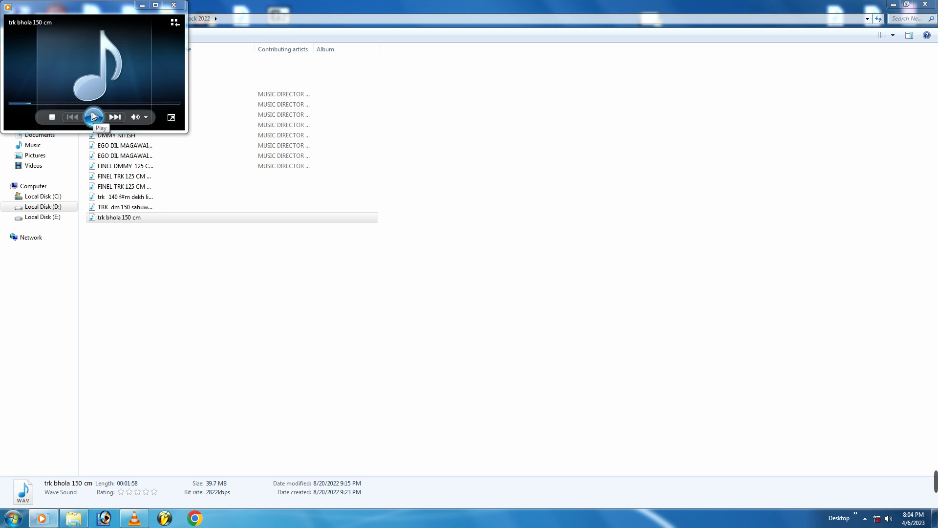
pyautogui.click(174, 4)
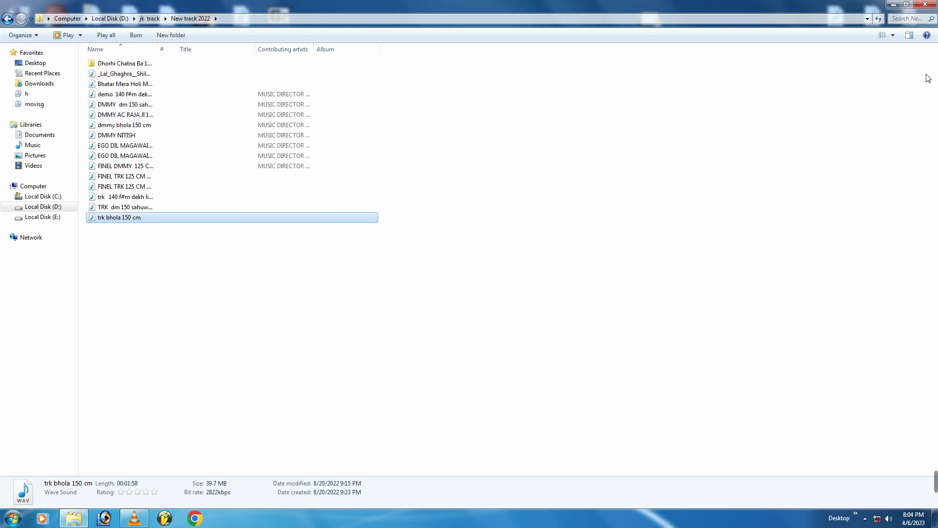
pyautogui.click(893, 5)
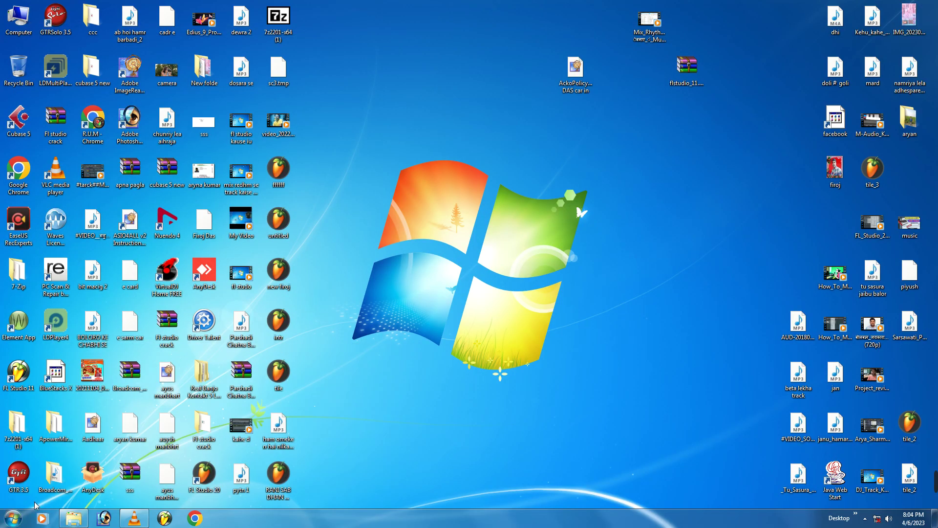
# - Check the connected audio hardware in the Control Panel's Devices and Printers and close the window
pyautogui.click(13, 518)
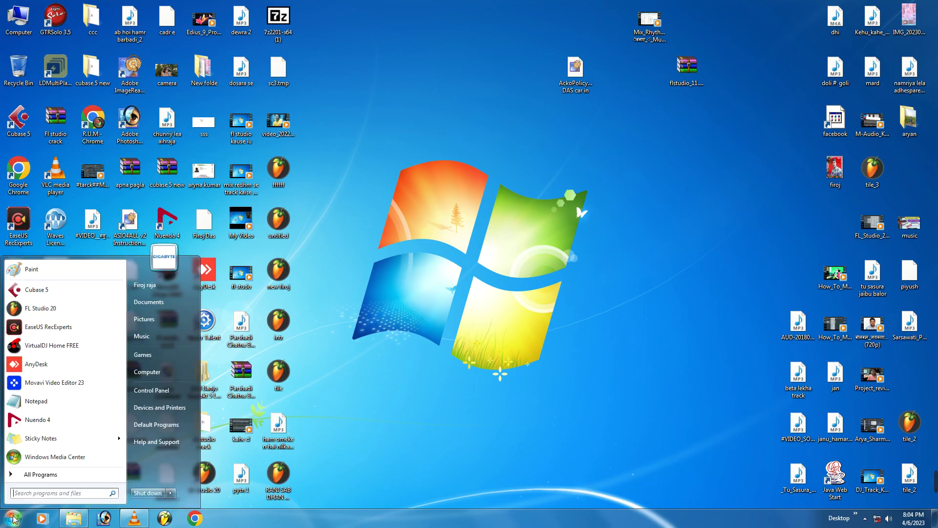
pyautogui.click(149, 391)
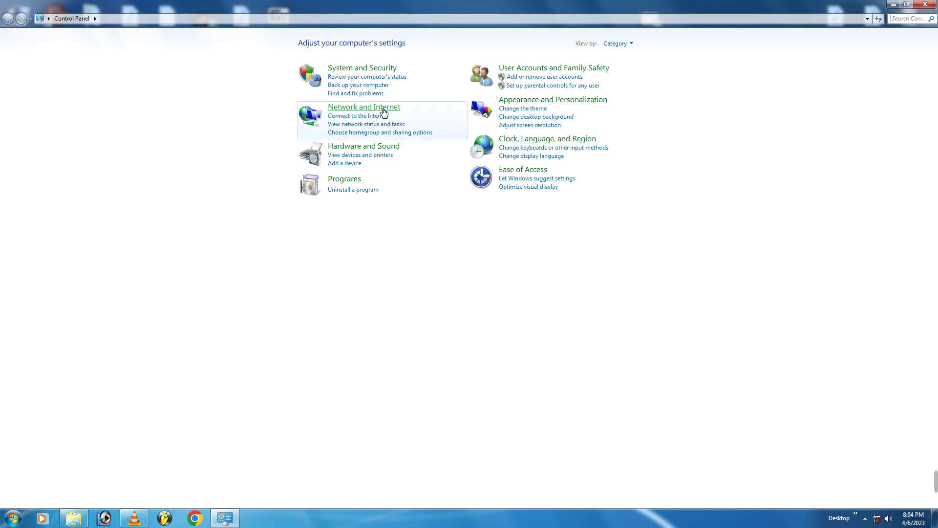
pyautogui.click(351, 156)
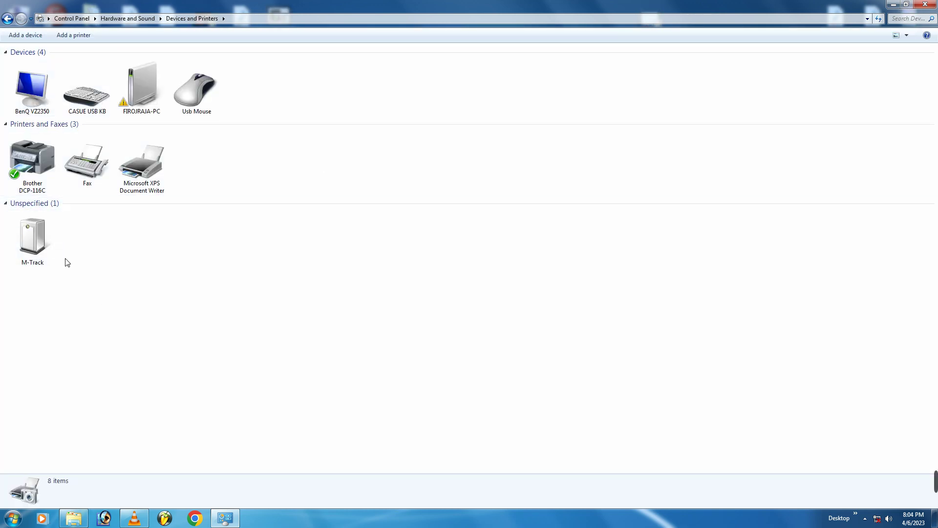
pyautogui.click(926, 5)
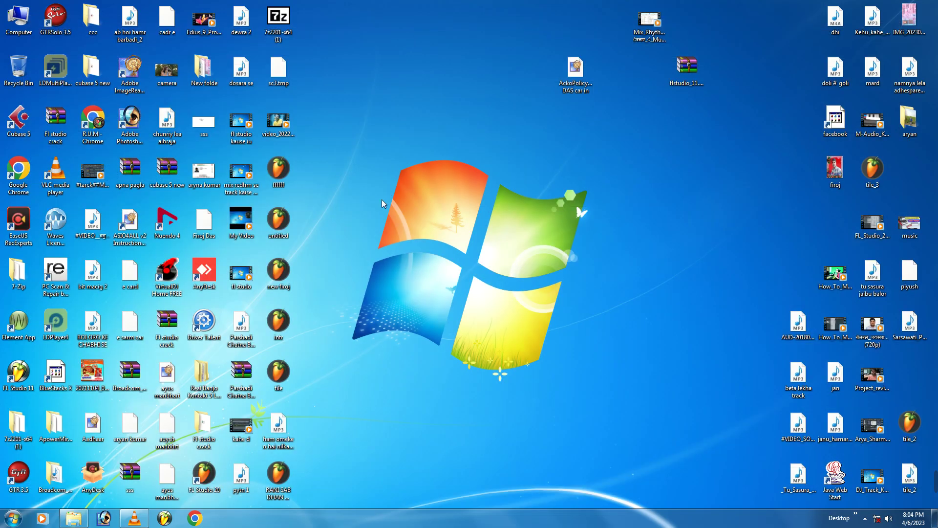
# - Open Computer Management for this computer and show its Device Manager
pyautogui.click(22, 18)
pyautogui.rightClick(22, 18)
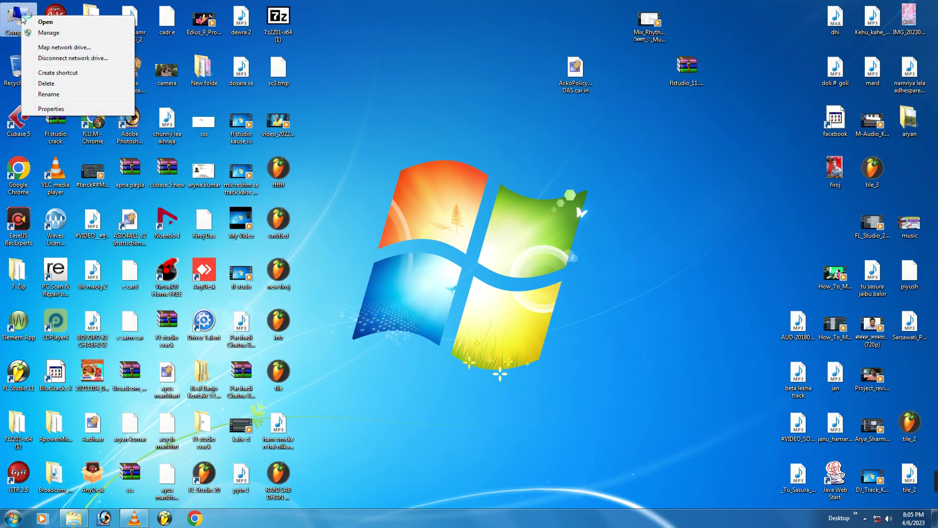
pyautogui.click(51, 34)
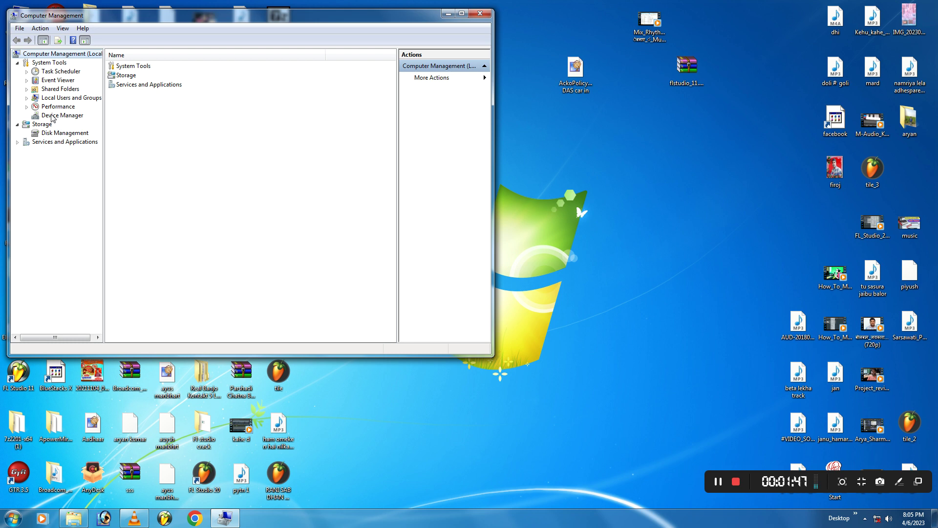
pyautogui.click(59, 116)
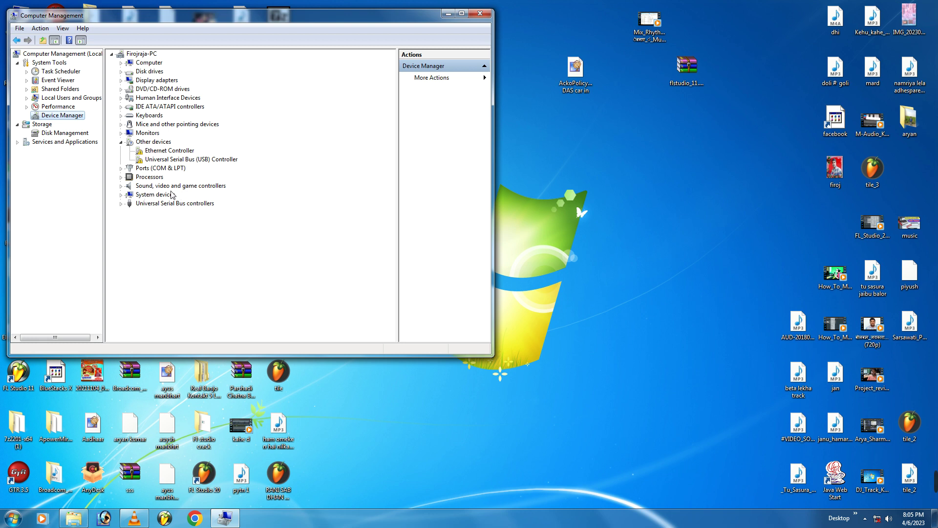
# - Scan for hardware changes from the M-Track device under Sound, video and game controllers
pyautogui.click(146, 186)
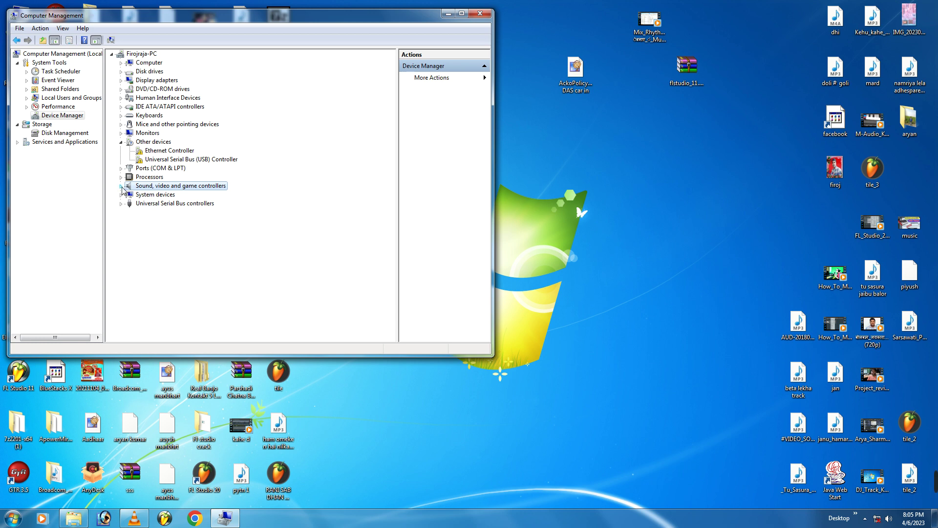
pyautogui.click(121, 186)
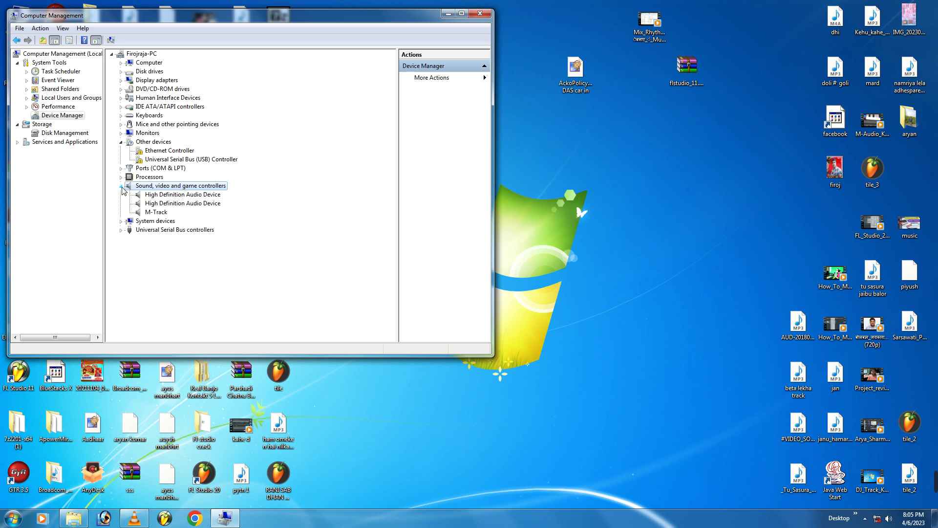
pyautogui.rightClick(157, 212)
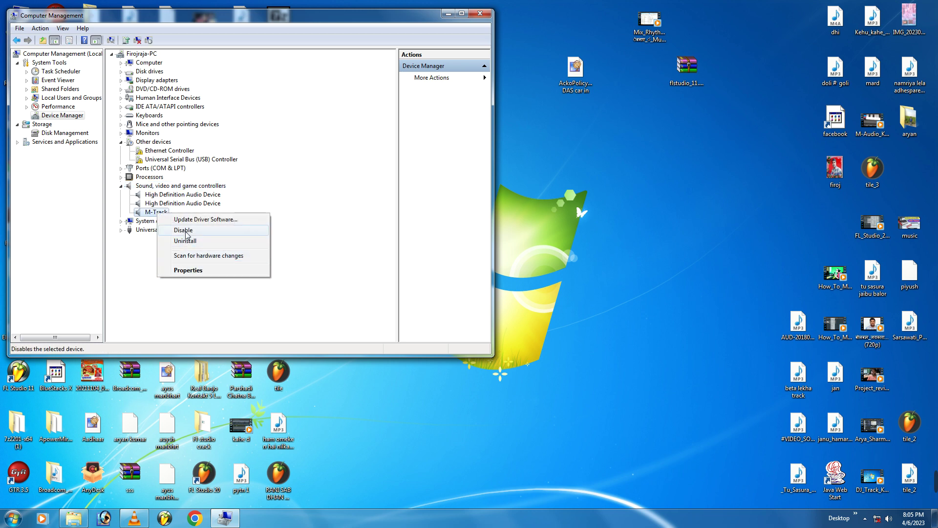
pyautogui.click(195, 257)
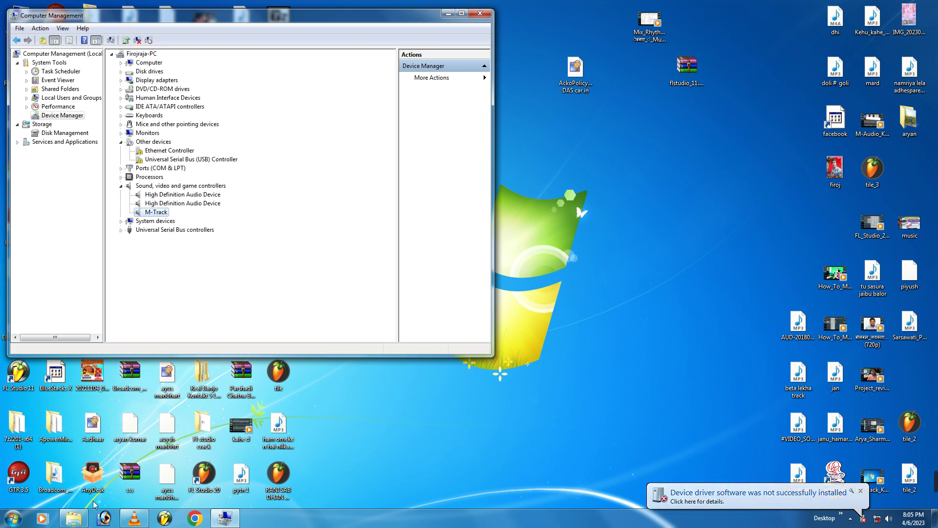
# - Switch to the New track 2022 folder and play "trk bhola 150 cm" from further into the track, pausing it after the sound test
pyautogui.click(74, 518)
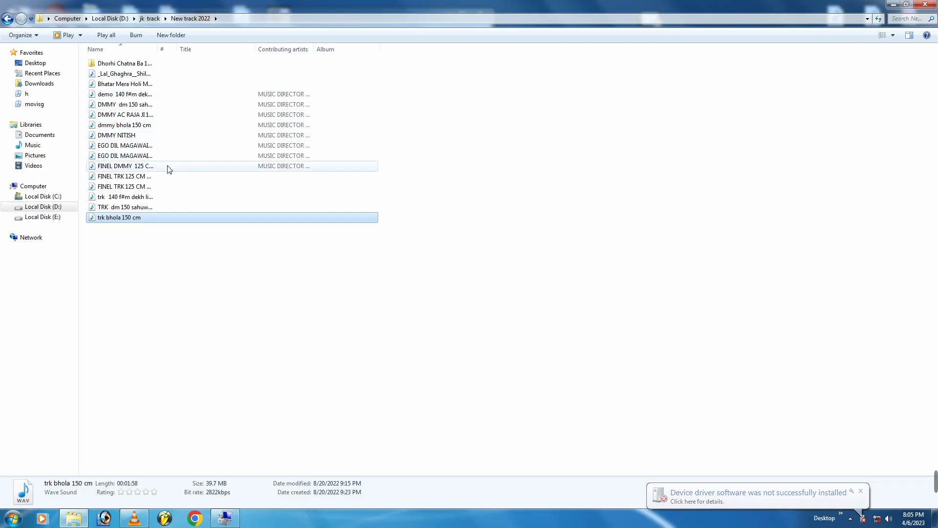
pyautogui.doubleClick(133, 217)
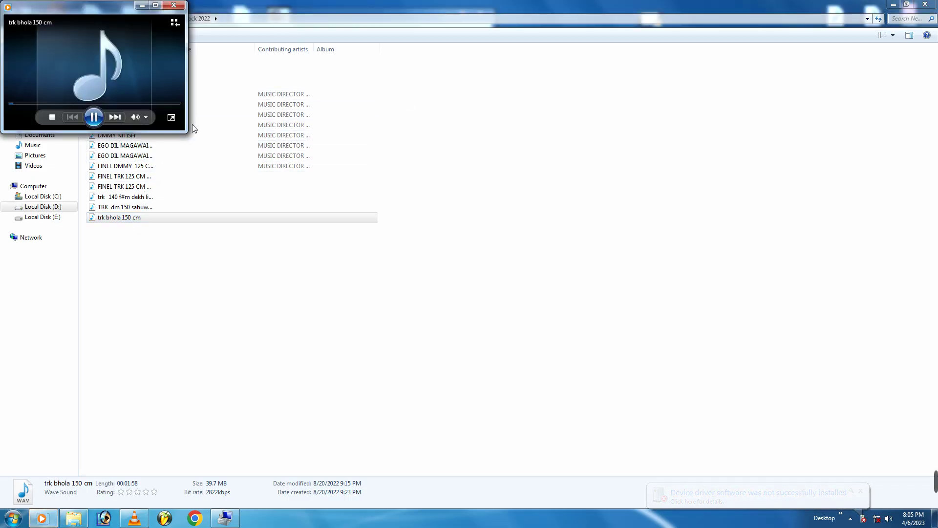
pyautogui.click(41, 104)
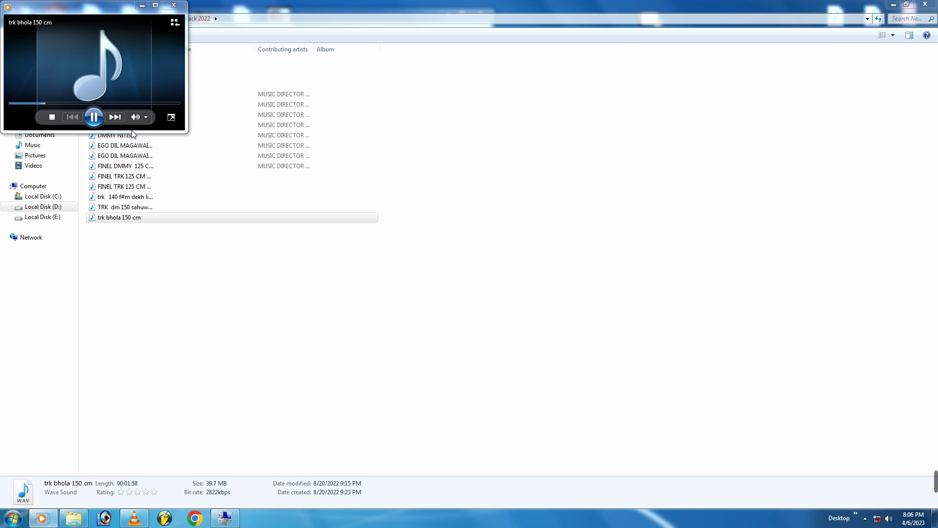
pyautogui.click(94, 118)
pyautogui.click(95, 118)
pyautogui.moveTo(185, 134); pyautogui.dragTo(230, 249)
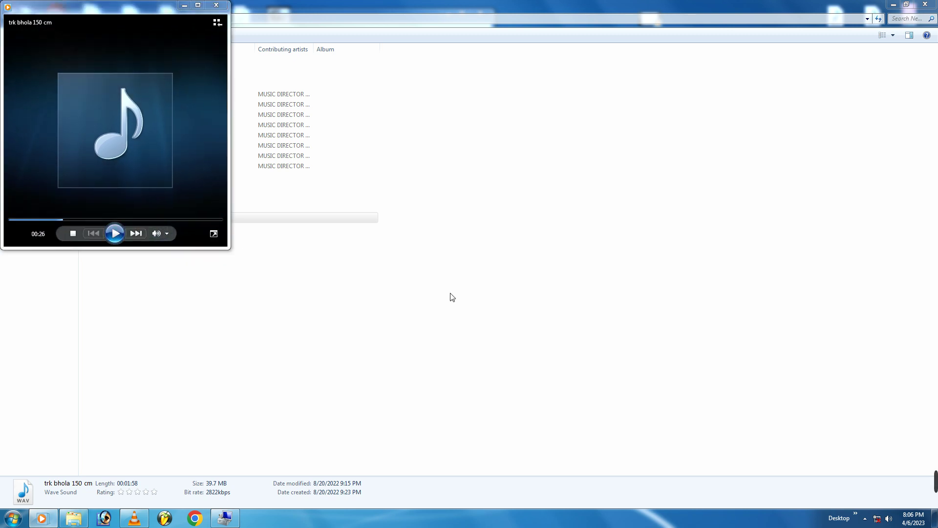
pyautogui.click(432, 325)
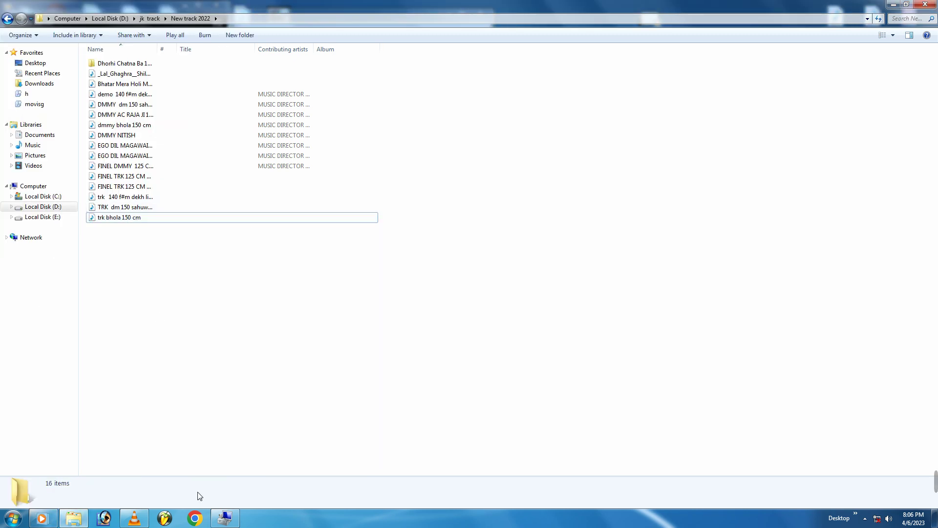
# - Return to Computer Management and examine the general, driver and details properties of the second High Definition Audio Device, then close them
pyautogui.click(224, 517)
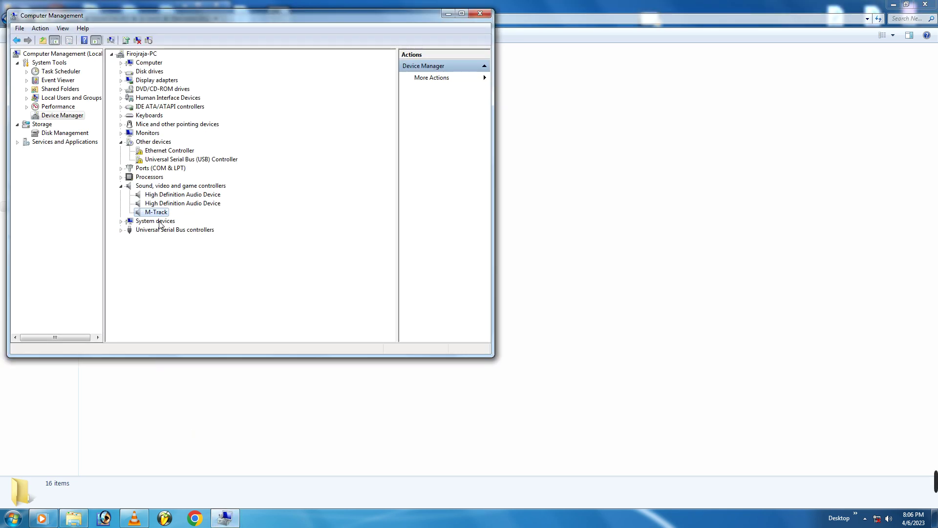
pyautogui.click(162, 204)
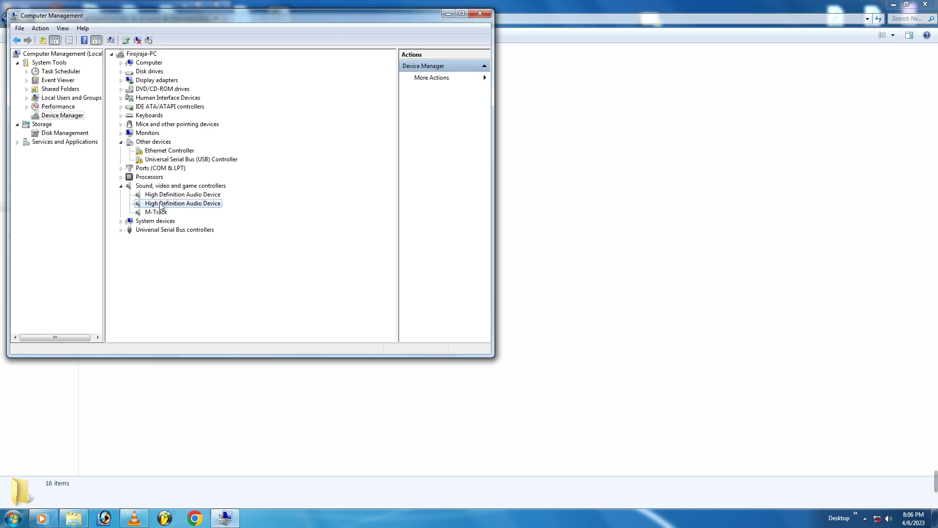
pyautogui.rightClick(161, 206)
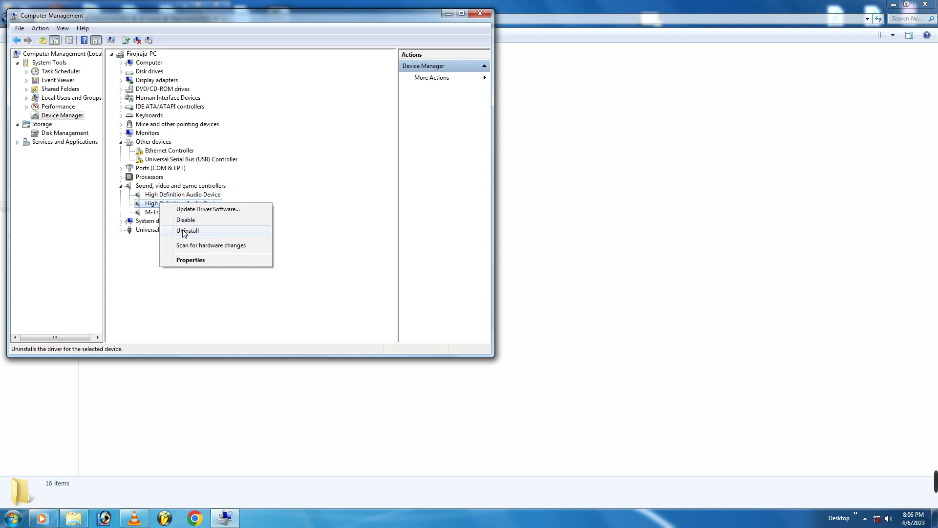
pyautogui.click(194, 260)
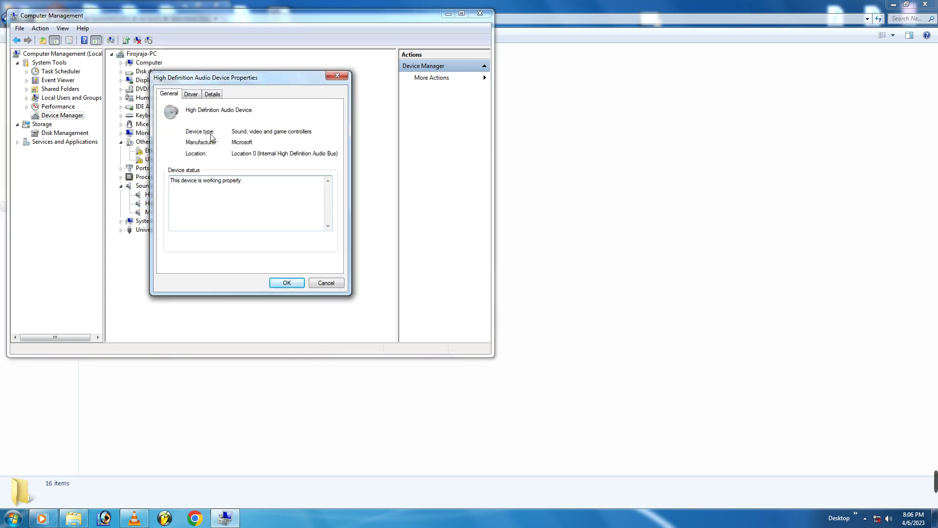
pyautogui.click(191, 95)
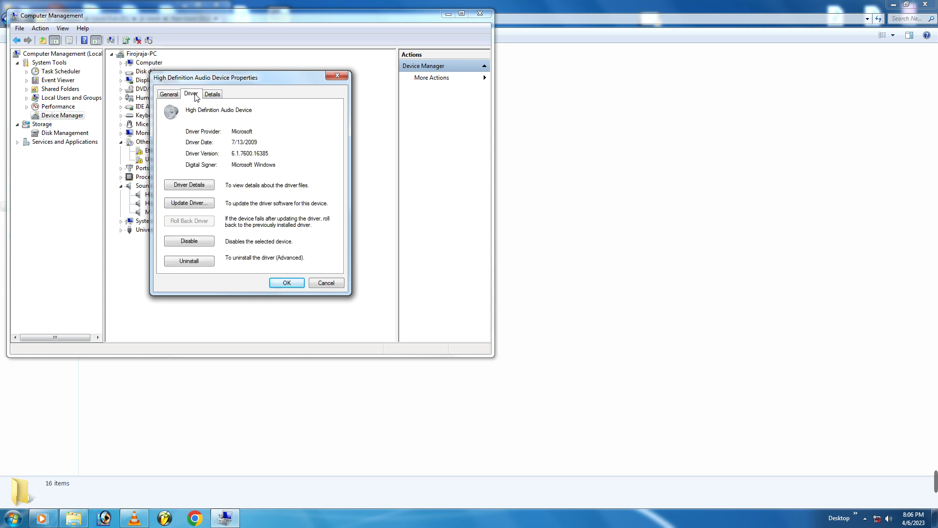
pyautogui.click(213, 94)
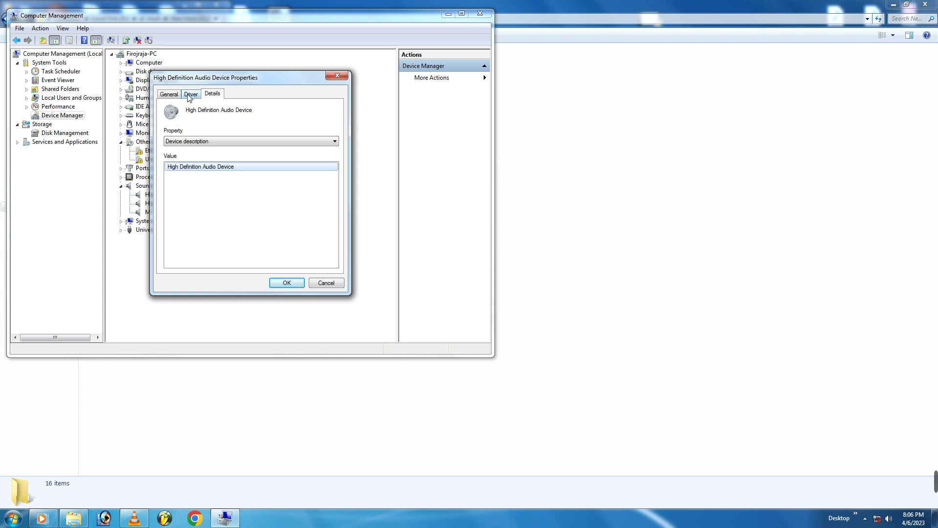
pyautogui.click(169, 94)
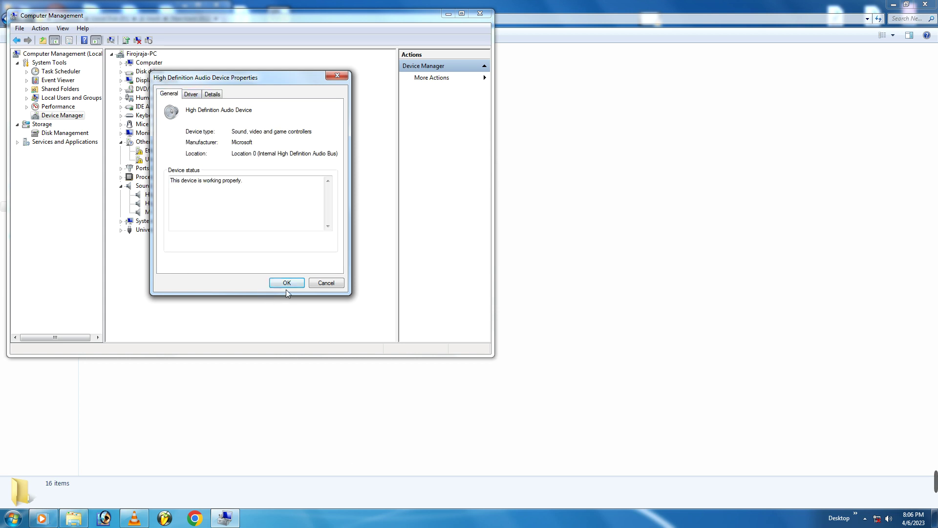
pyautogui.click(337, 76)
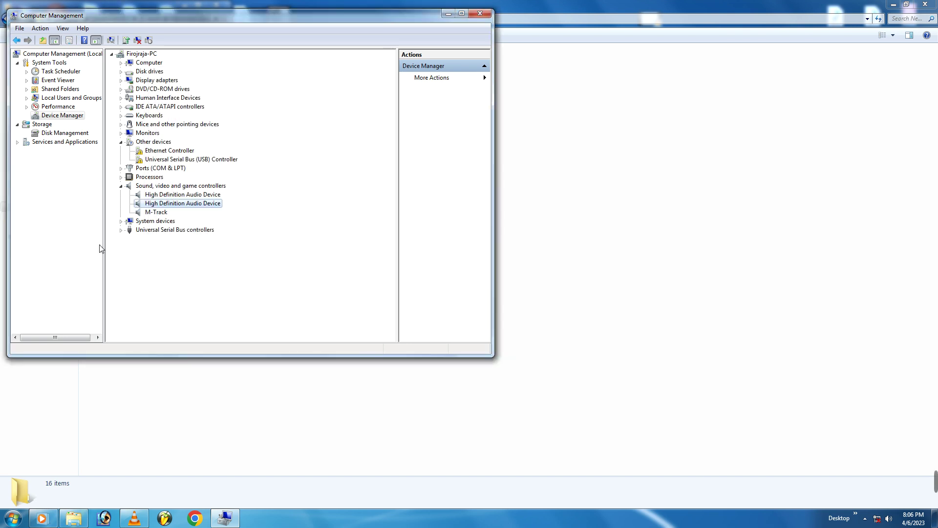
# - Disable the first High Definition Audio Device and resume "trk bhola 150 cm" in the media player to test the sound
pyautogui.click(156, 195)
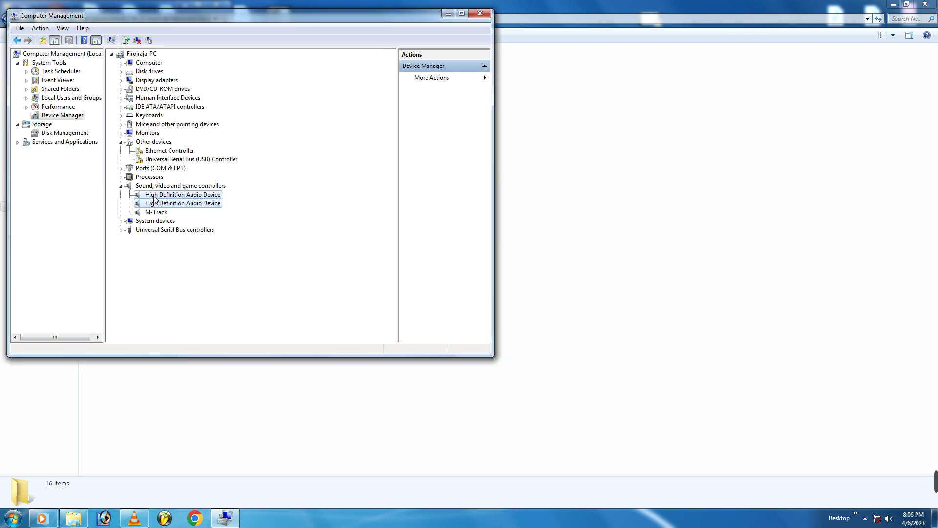
pyautogui.rightClick(154, 195)
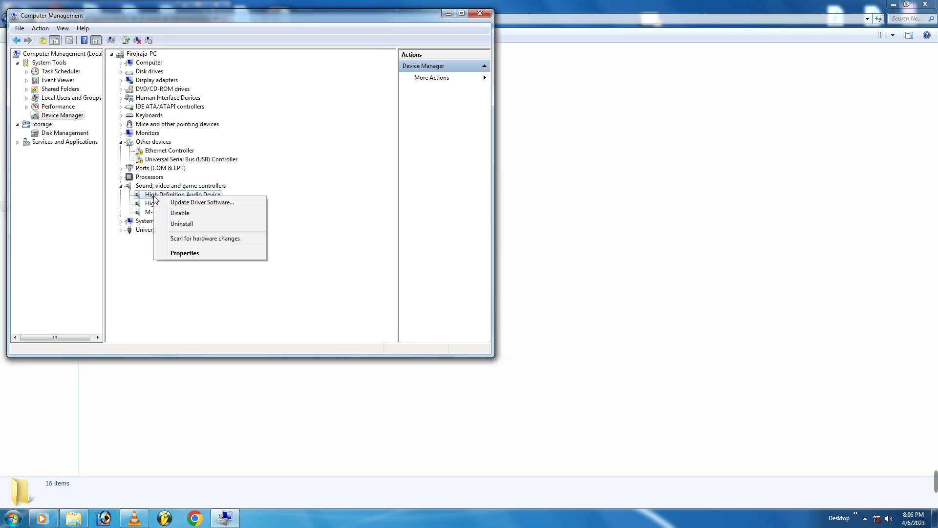
pyautogui.click(179, 213)
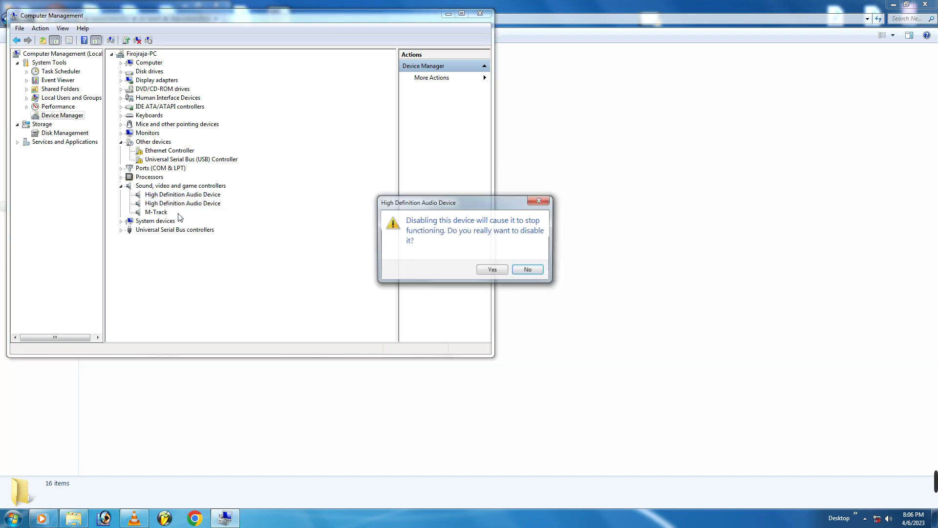
pyautogui.click(493, 270)
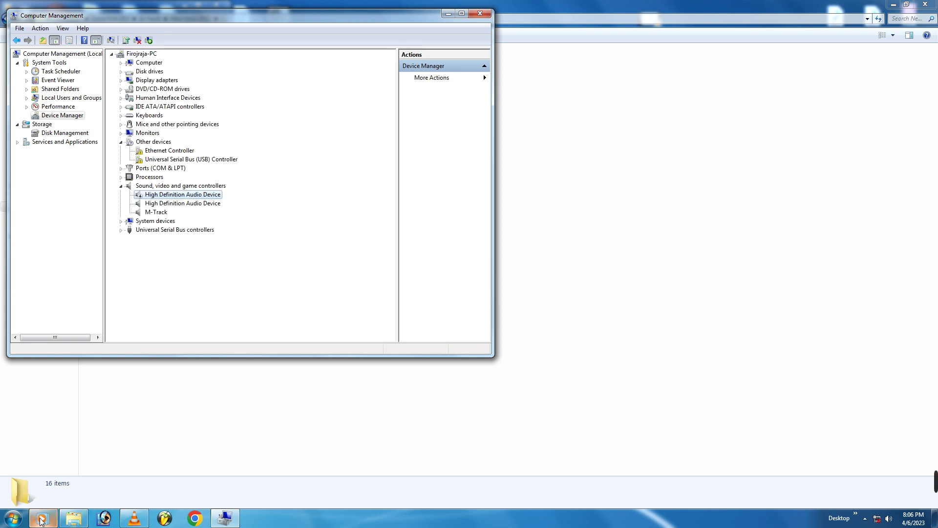
pyautogui.click(41, 519)
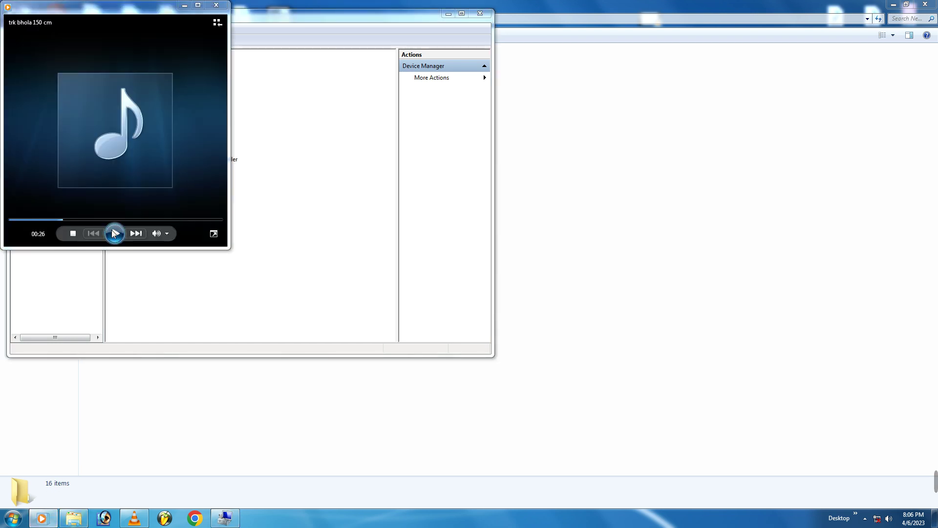
pyautogui.click(114, 234)
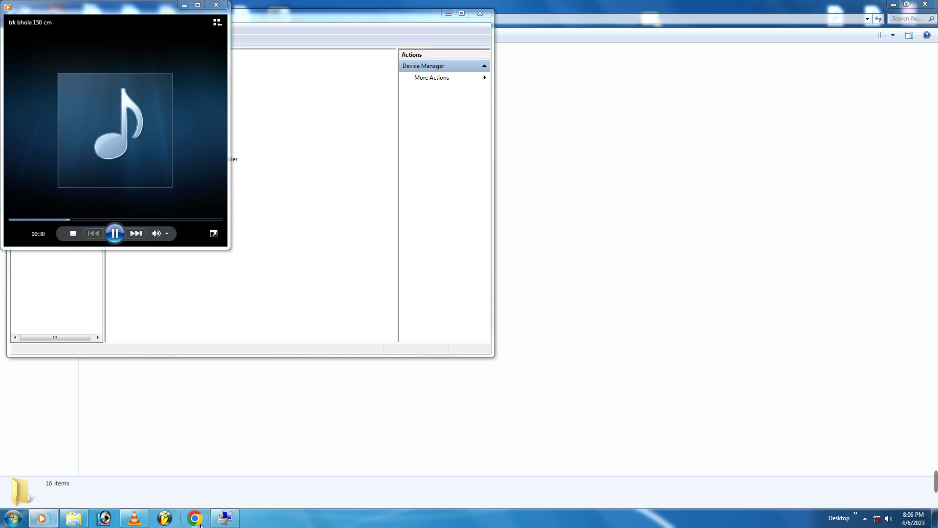
# - Re-enable the first High Definition Audio Device in Device Manager, then close Computer Management and the media player
pyautogui.click(225, 518)
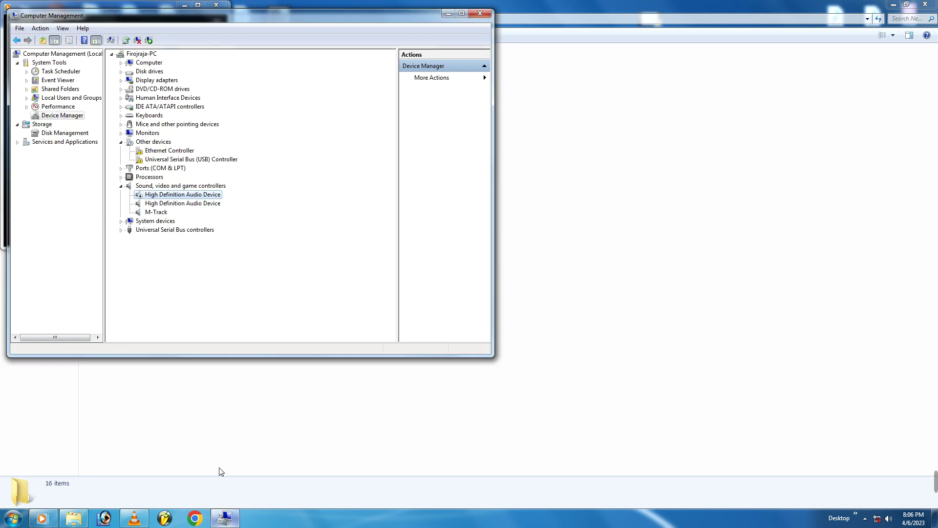
pyautogui.rightClick(175, 197)
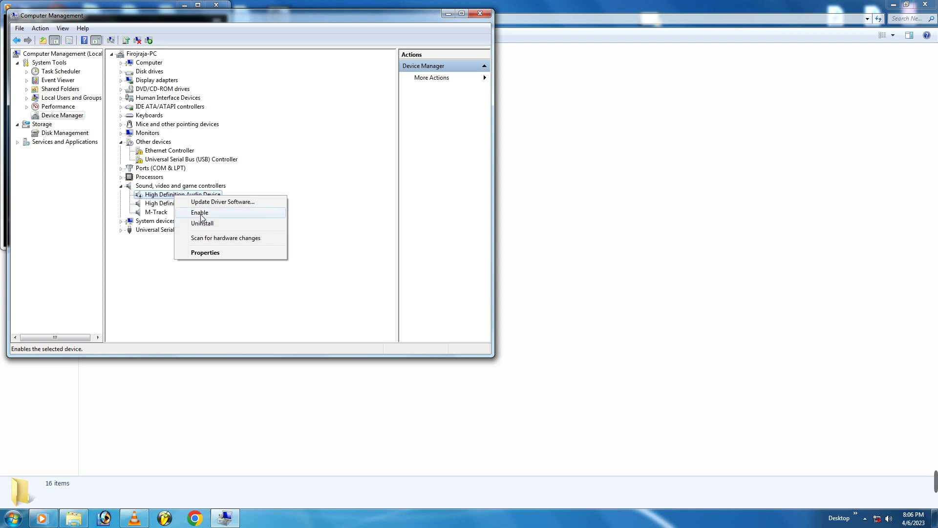
pyautogui.click(201, 214)
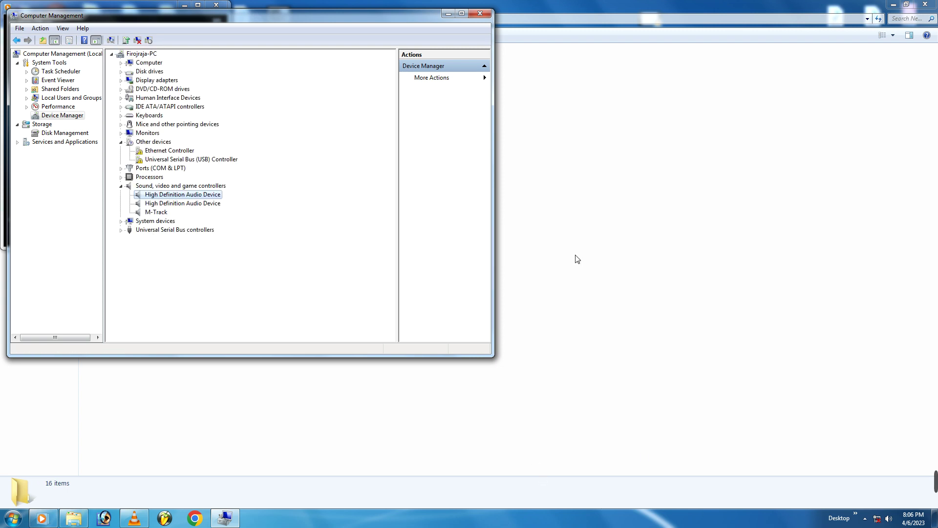
pyautogui.click(480, 13)
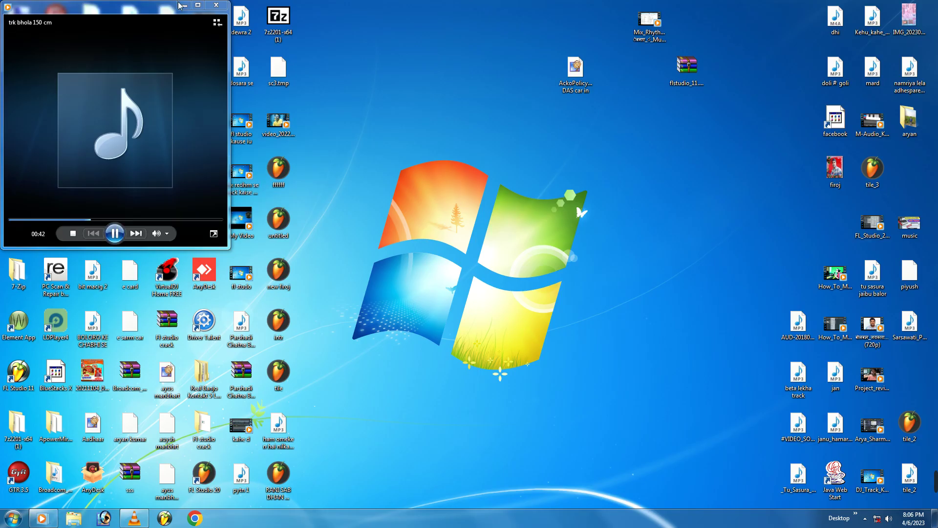
pyautogui.click(217, 6)
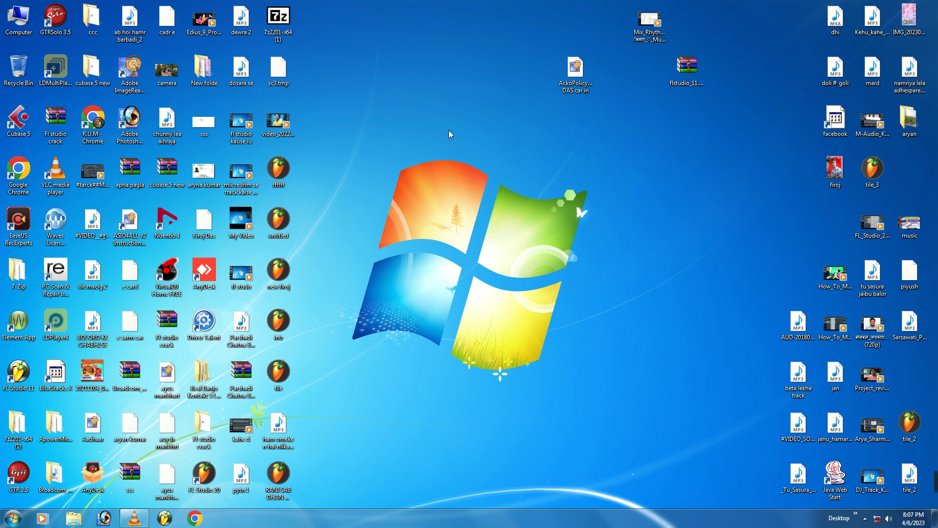
# - Open the Control Panel, display its items as large icons and open the Sound settings
pyautogui.rightClick(429, 140)
pyautogui.click(455, 171)
pyautogui.click(13, 518)
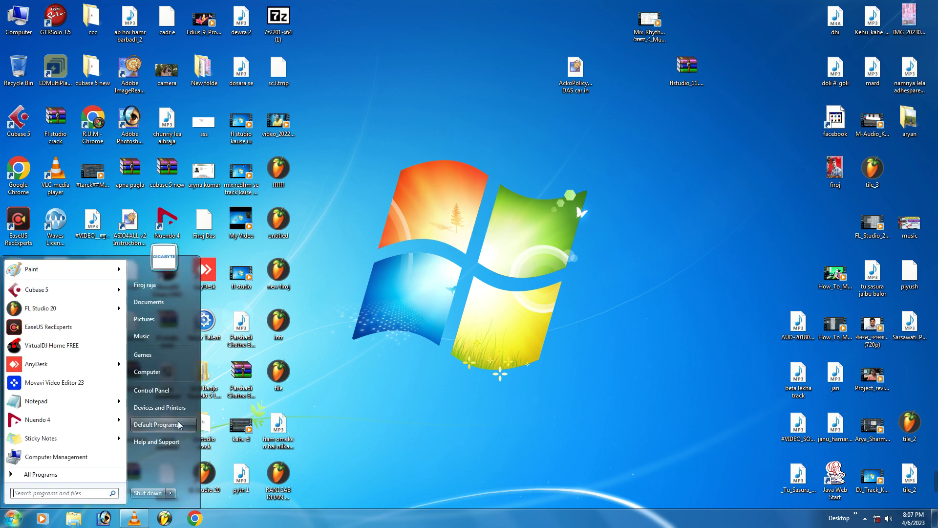
pyautogui.click(156, 397)
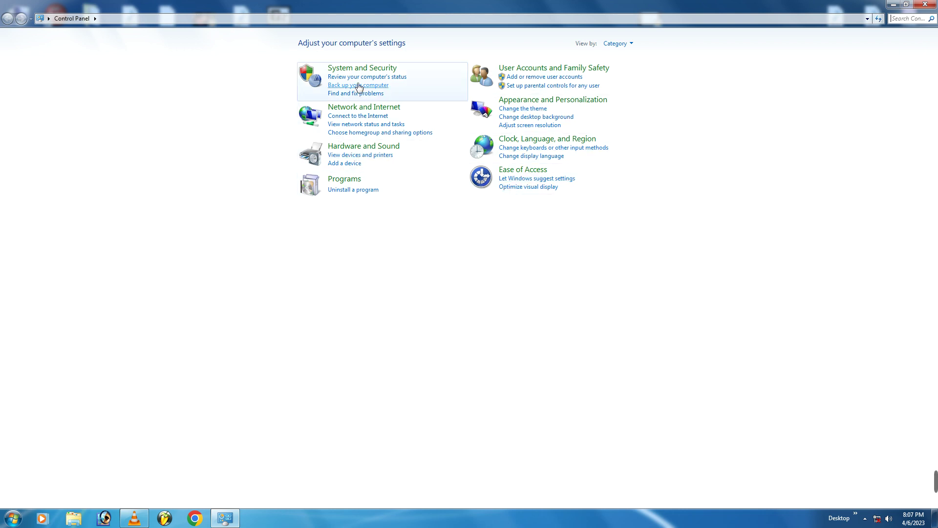
pyautogui.click(631, 43)
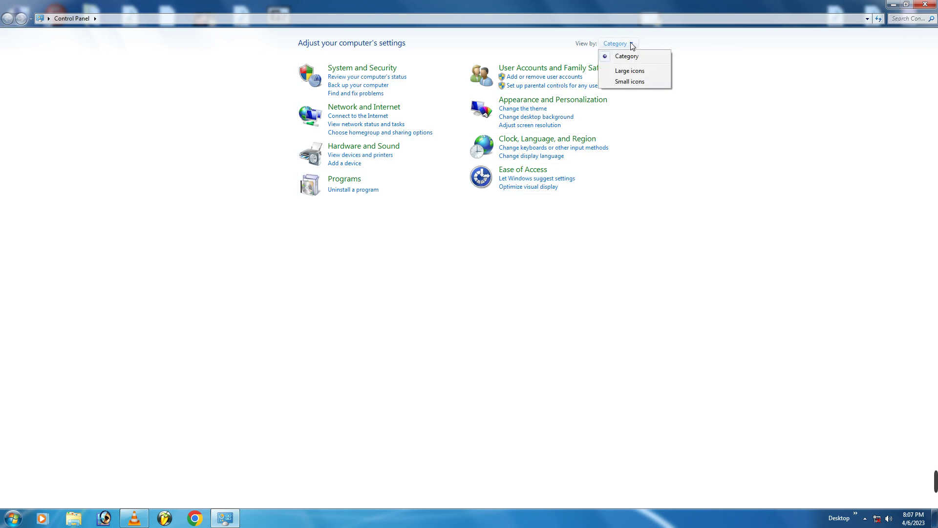
pyautogui.click(629, 71)
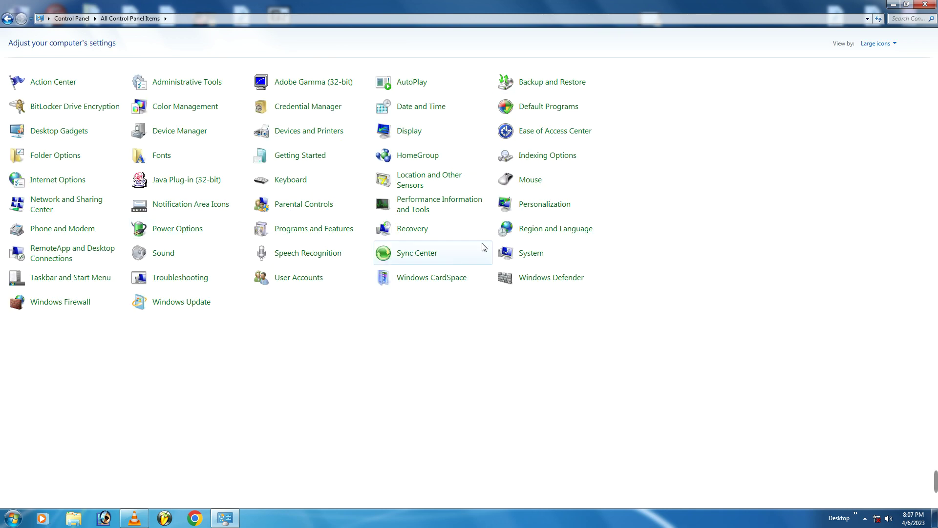
pyautogui.click(163, 253)
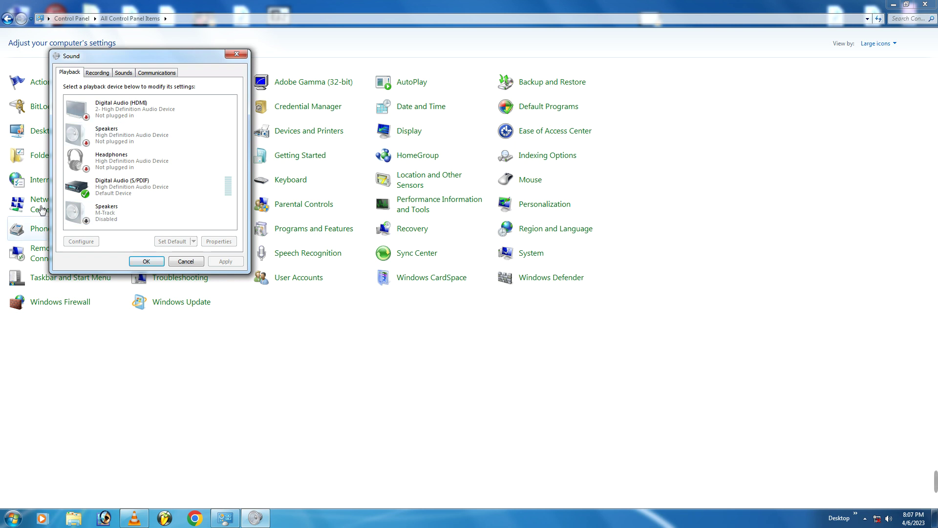
# - Enable the disabled M-Track Speakers among the playback devices and confirm the Sound settings
pyautogui.rightClick(105, 208)
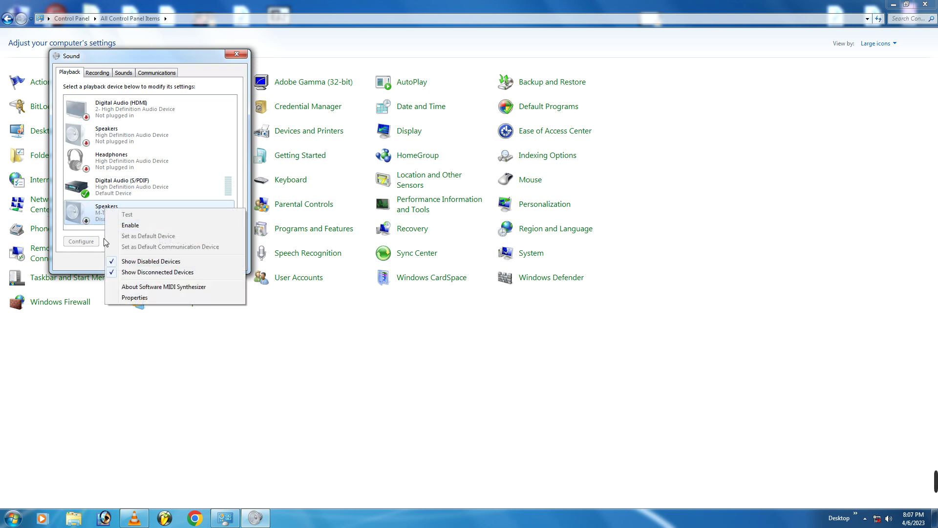
pyautogui.click(113, 192)
pyautogui.rightClick(122, 163)
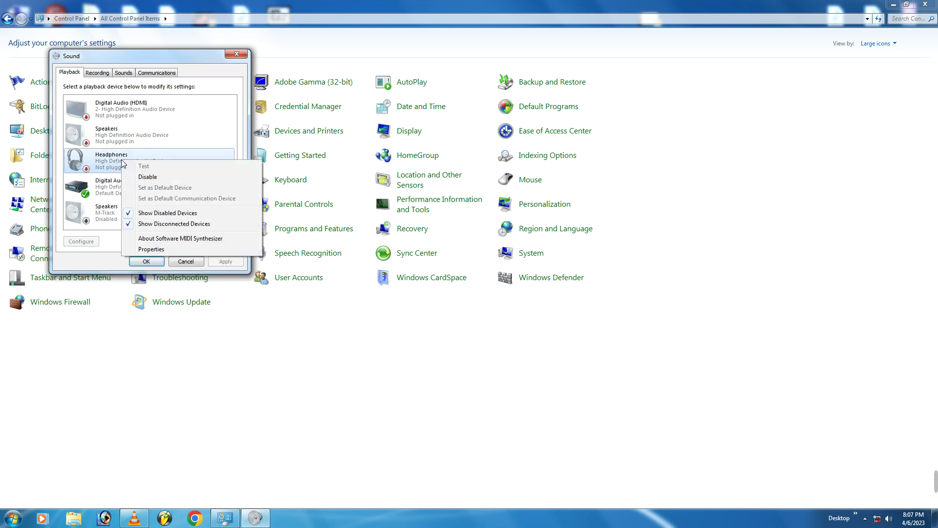
pyautogui.click(105, 231)
pyautogui.click(105, 219)
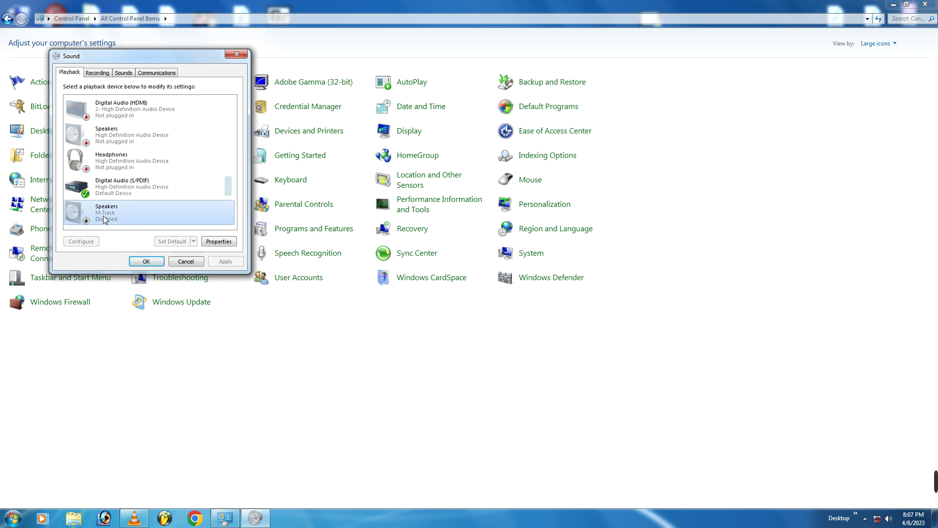
pyautogui.rightClick(102, 214)
pyautogui.click(131, 230)
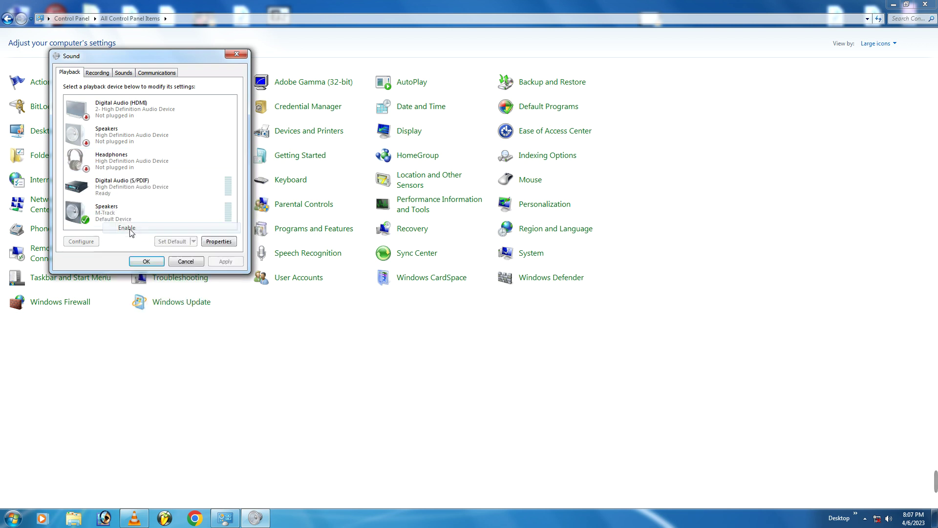
pyautogui.click(142, 262)
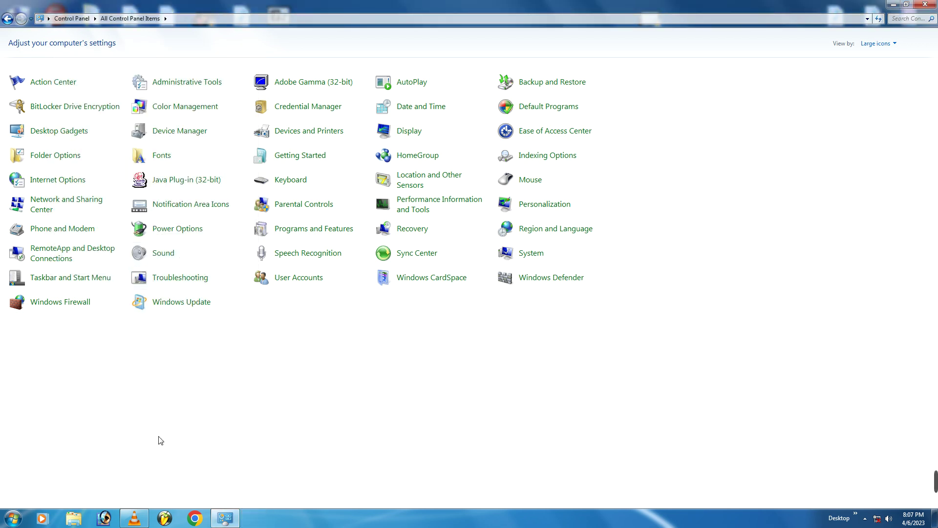
# - Open the New track 20220 folder inside the jk track folder on Local Disk (D:)
pyautogui.click(43, 519)
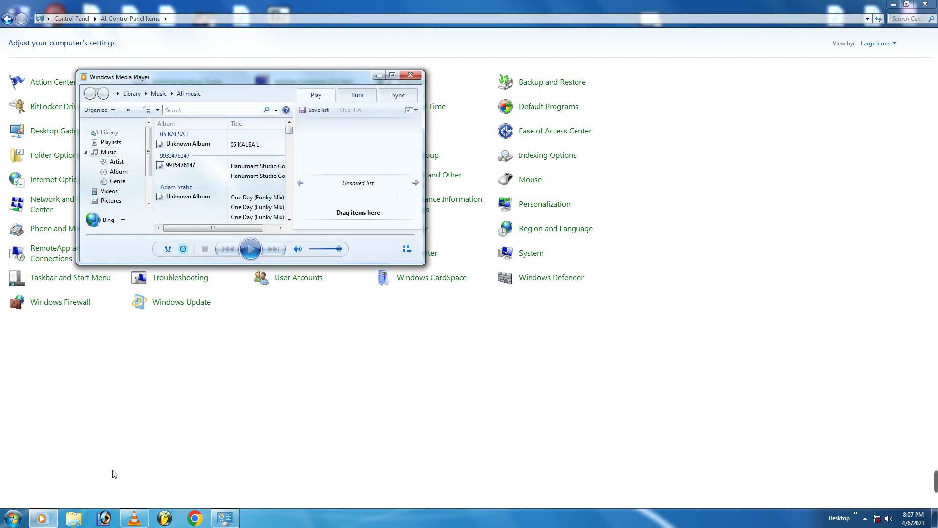
pyautogui.click(411, 75)
pyautogui.click(73, 518)
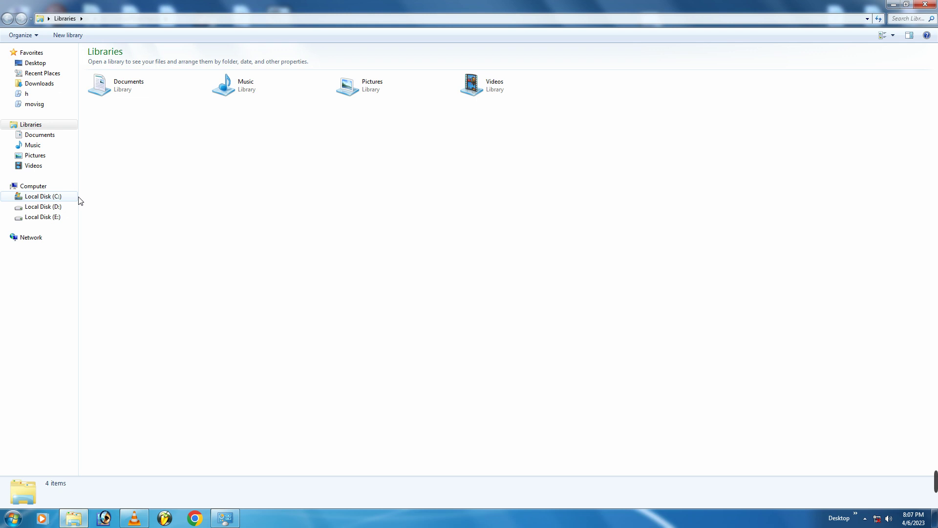
pyautogui.click(51, 216)
pyautogui.click(43, 206)
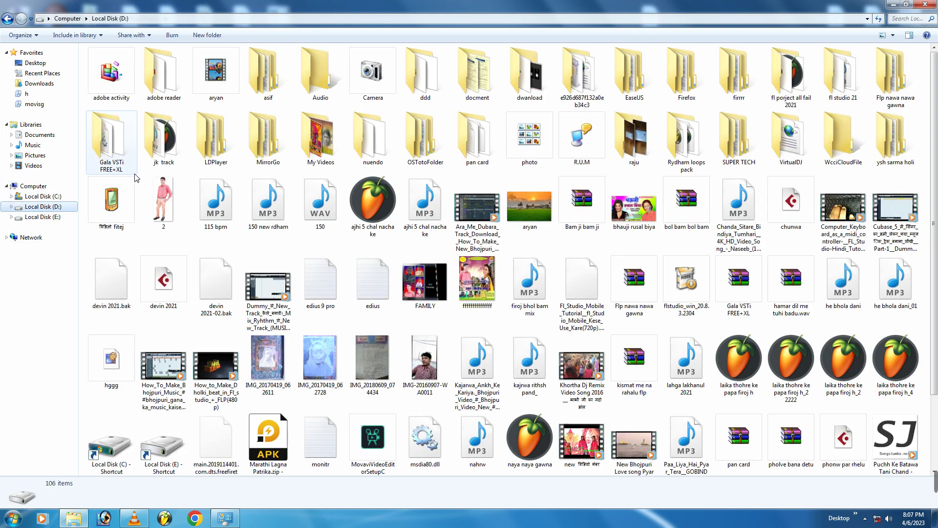
pyautogui.doubleClick(169, 147)
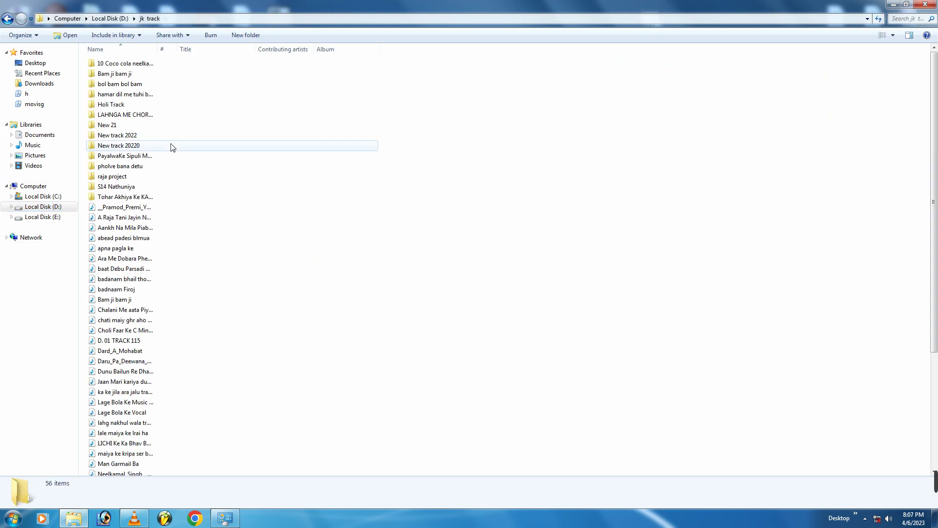
pyautogui.doubleClick(131, 145)
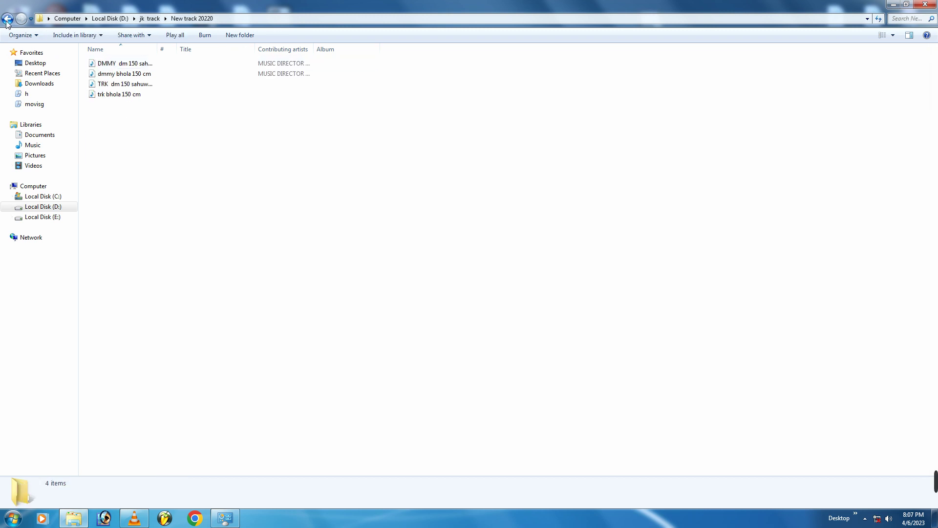
# - Play "trk bhola 150 cm" from further into the track to test the sound, then pause it and close the player
pyautogui.click(126, 96)
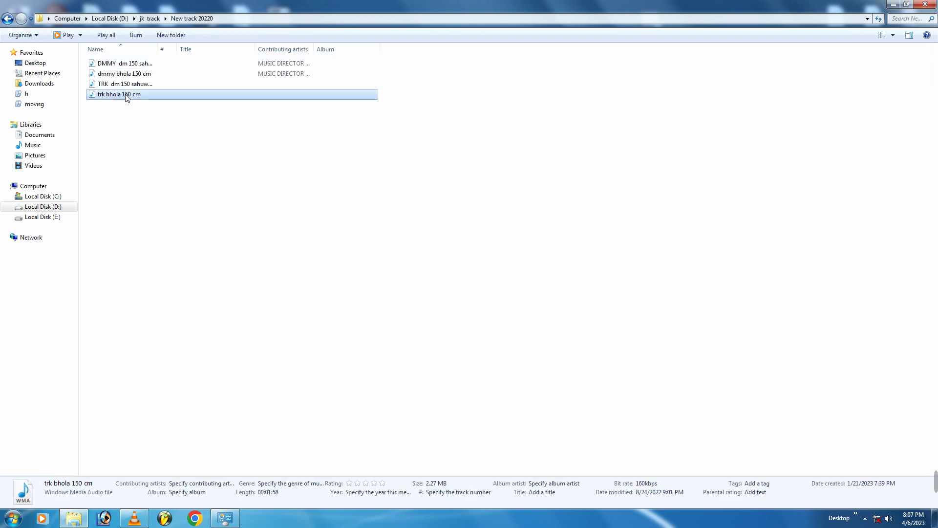
pyautogui.doubleClick(126, 95)
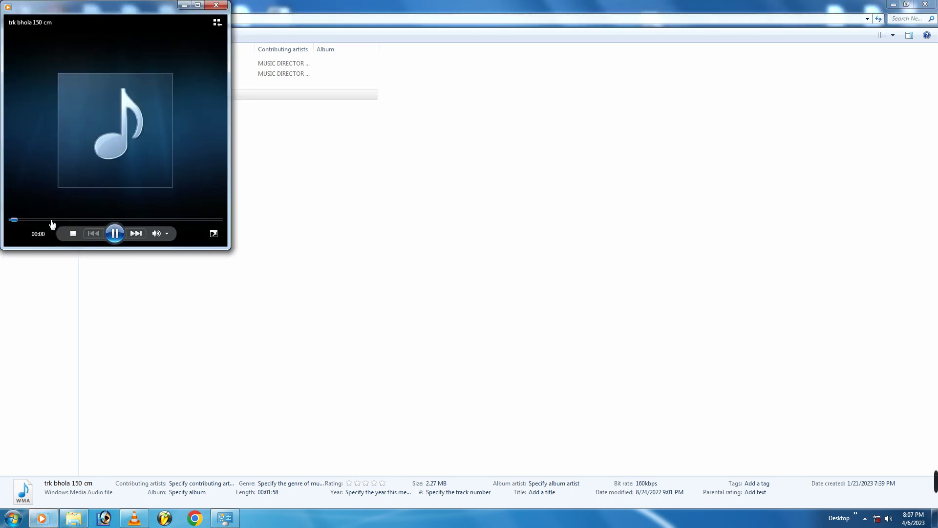
pyautogui.click(51, 220)
pyautogui.click(116, 234)
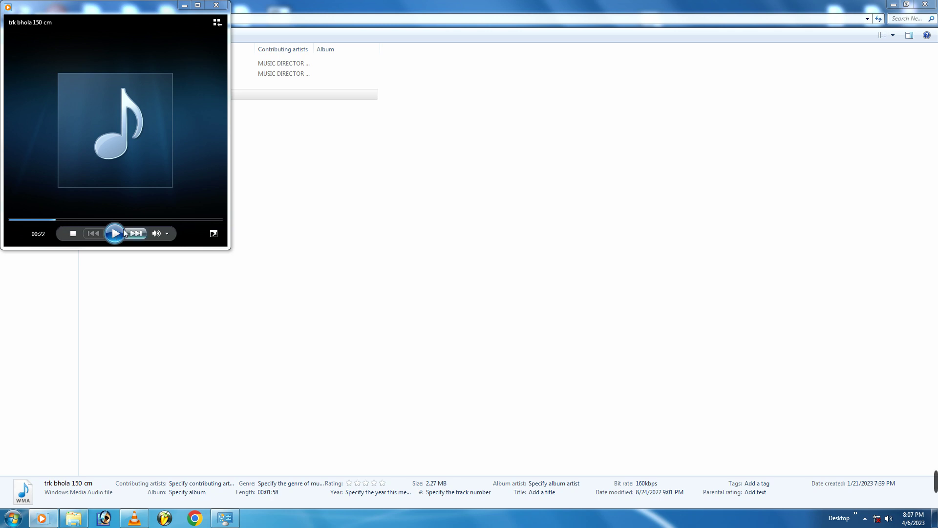
pyautogui.click(216, 6)
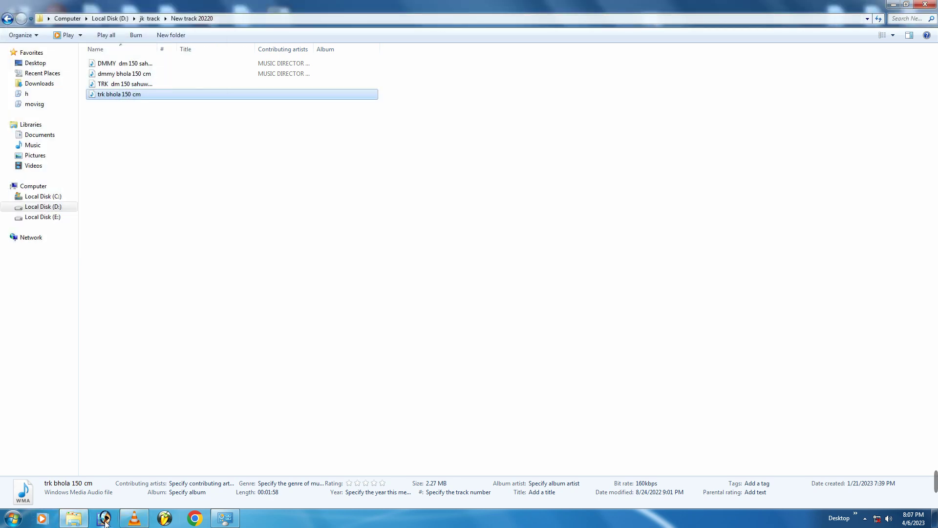
# - Open the Control Panel again and maximize its window showing all items
pyautogui.click(13, 518)
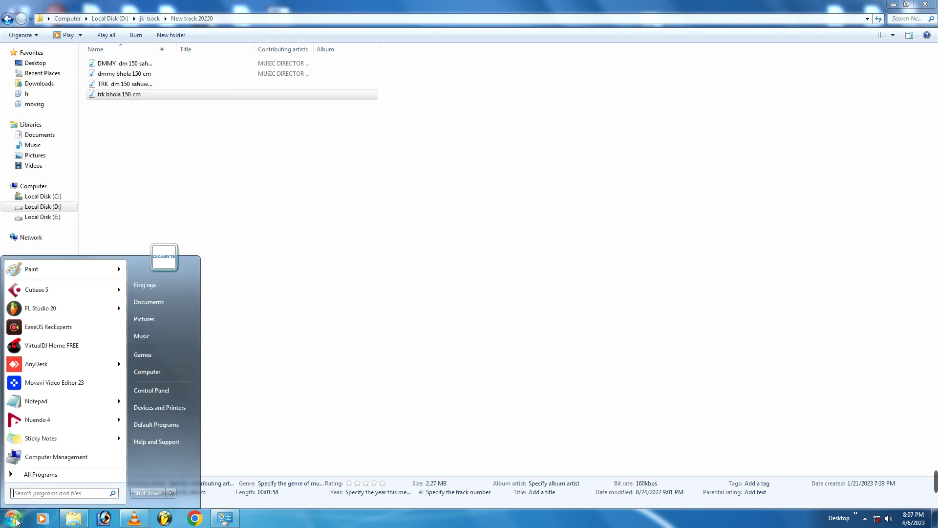
pyautogui.click(154, 391)
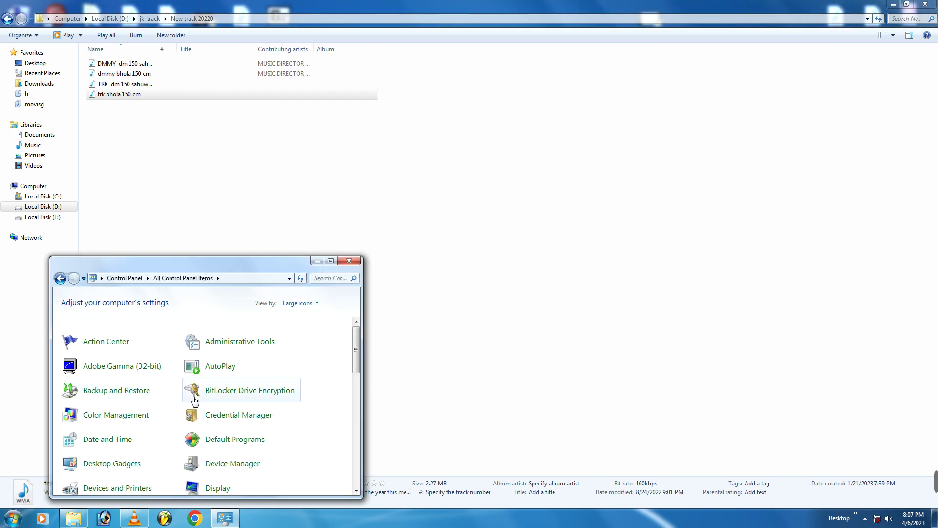
pyautogui.click(331, 260)
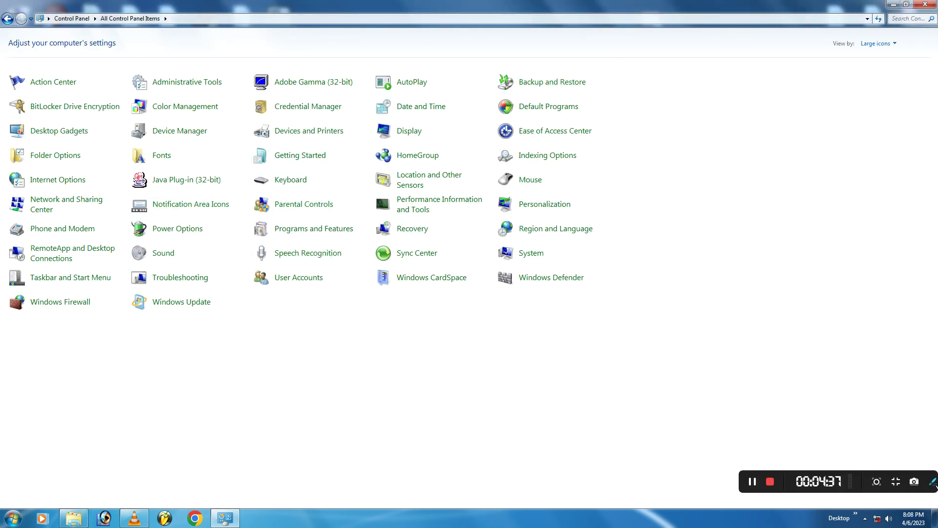
pyautogui.moveTo(864, 485)
pyautogui.click(900, 483)
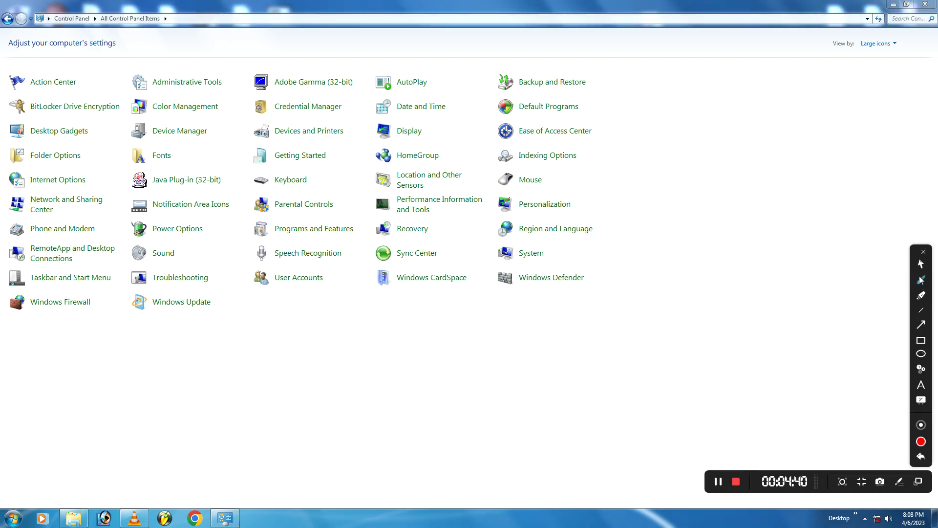
pyautogui.click(922, 441)
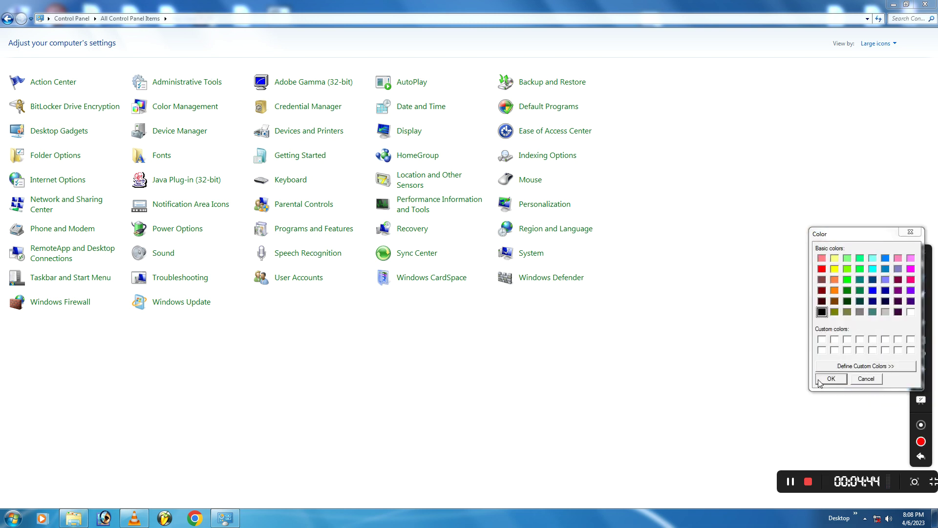
pyautogui.click(846, 383)
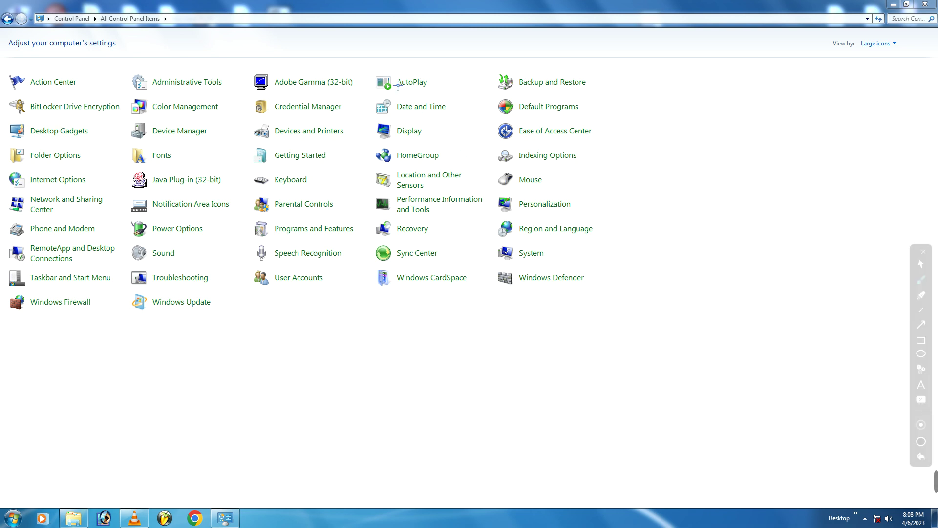
pyautogui.moveTo(369, 65)
pyautogui.mouseDown()
pyautogui.moveTo(222, 39)
pyautogui.moveTo(93, 277)
pyautogui.moveTo(694, 247)
pyautogui.moveTo(334, 58)
pyautogui.mouseUp()
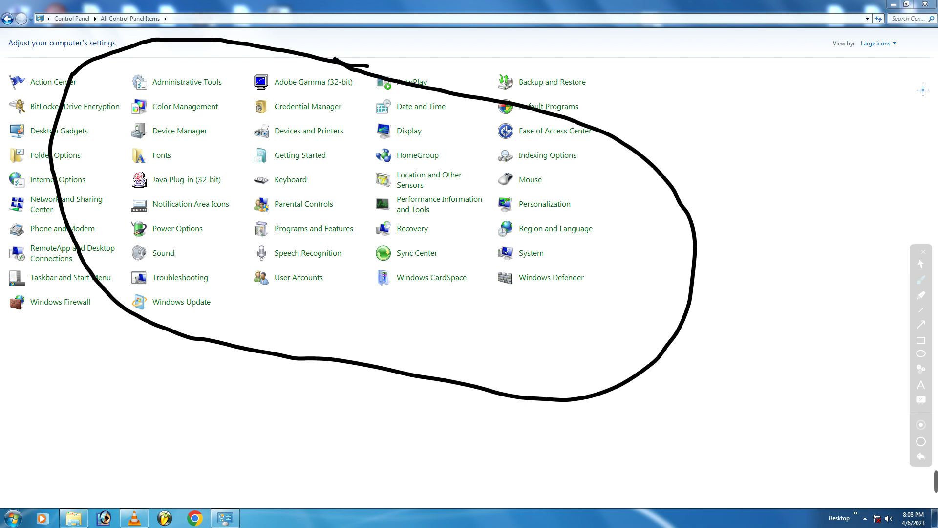
pyautogui.moveTo(935, 482)
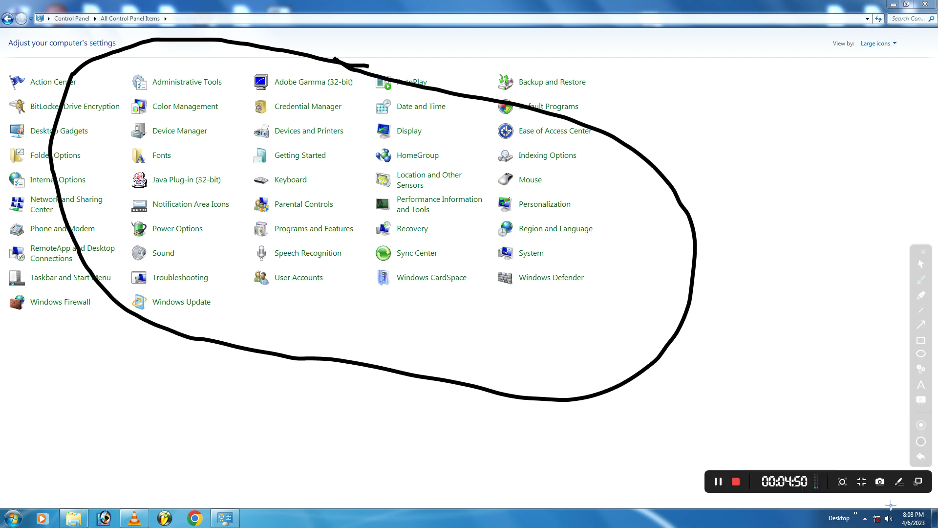
pyautogui.click(901, 483)
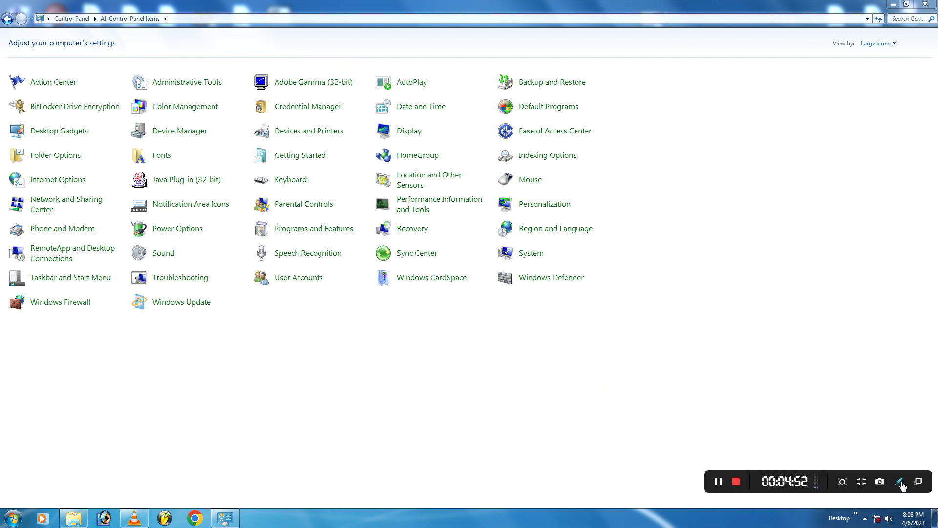
pyautogui.click(900, 483)
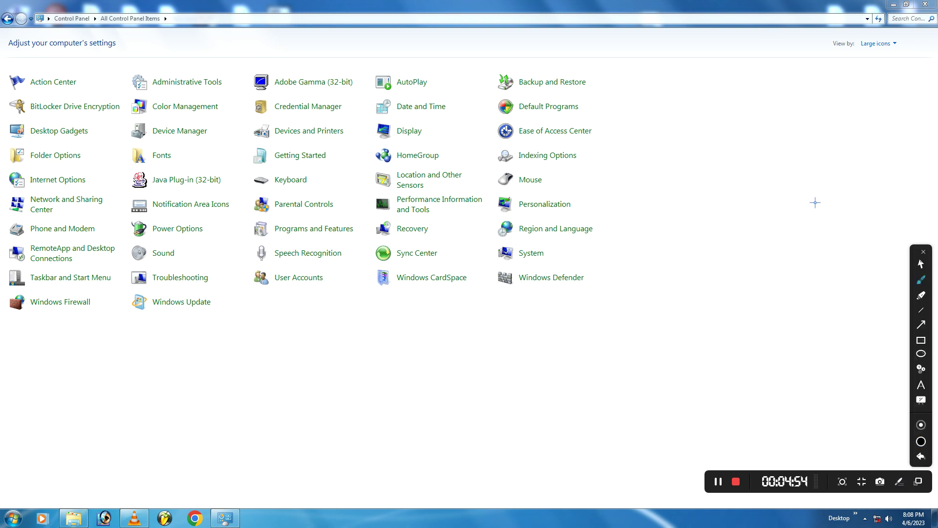
pyautogui.moveTo(791, 168); pyautogui.dragTo(831, 226)
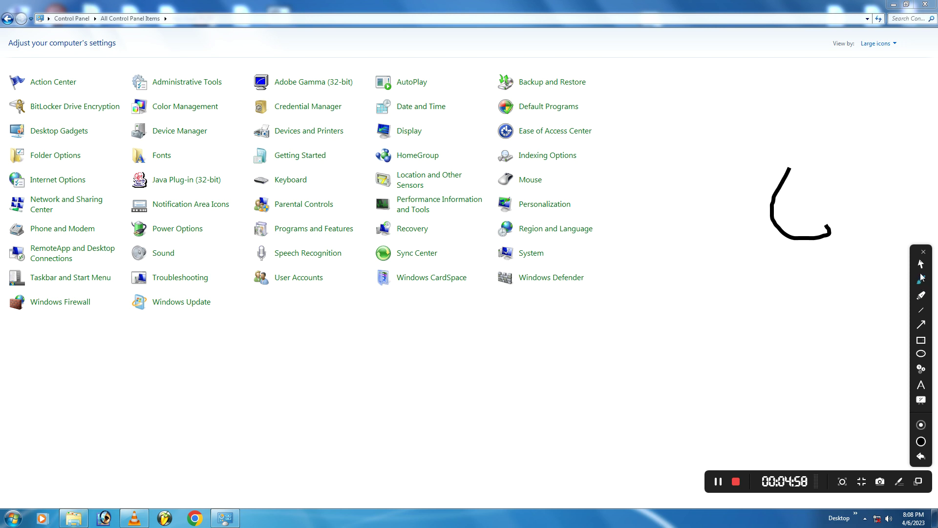
pyautogui.click(923, 252)
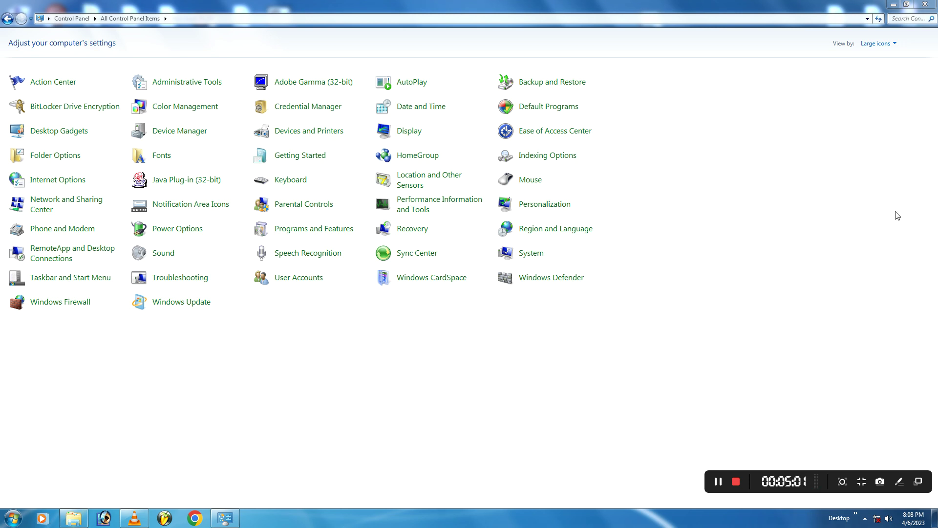
# - Switch the Control Panel view to Category, then return it to Large icons
pyautogui.click(895, 44)
pyautogui.click(885, 56)
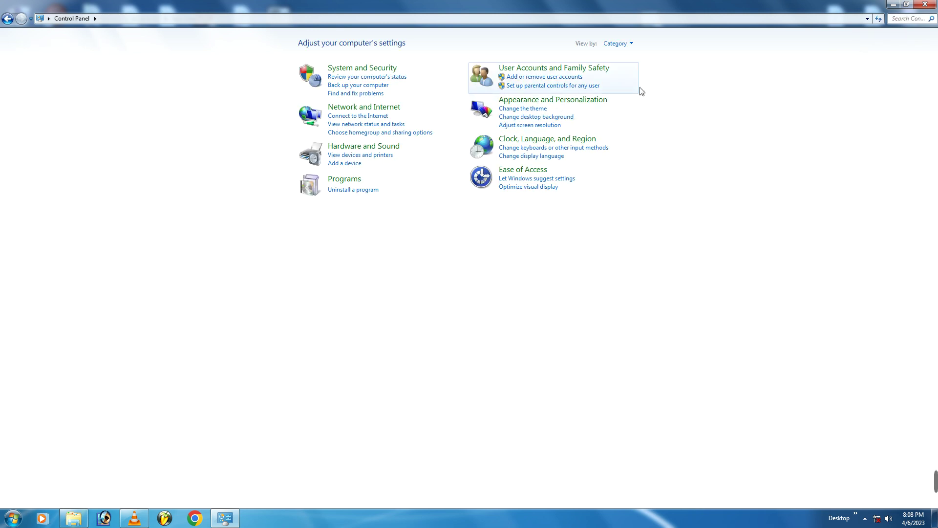
pyautogui.click(868, 20)
pyautogui.click(895, 60)
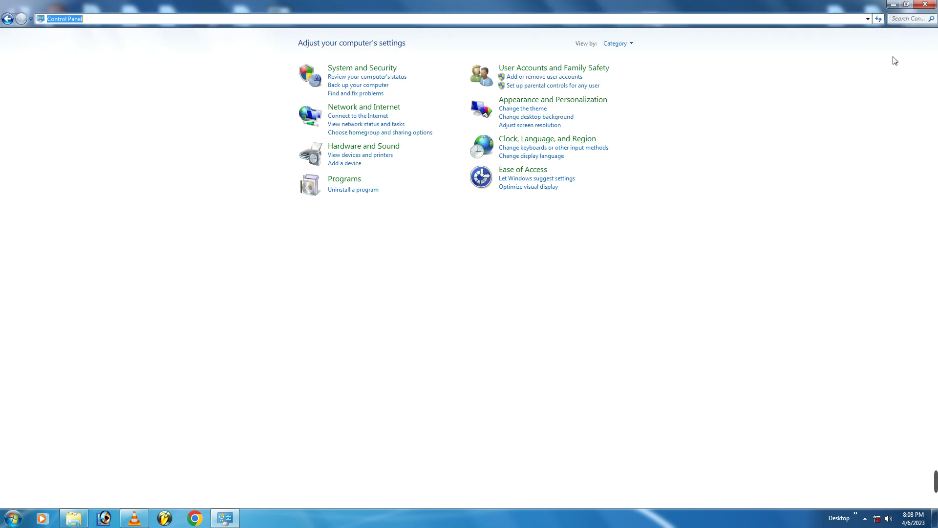
pyautogui.click(632, 43)
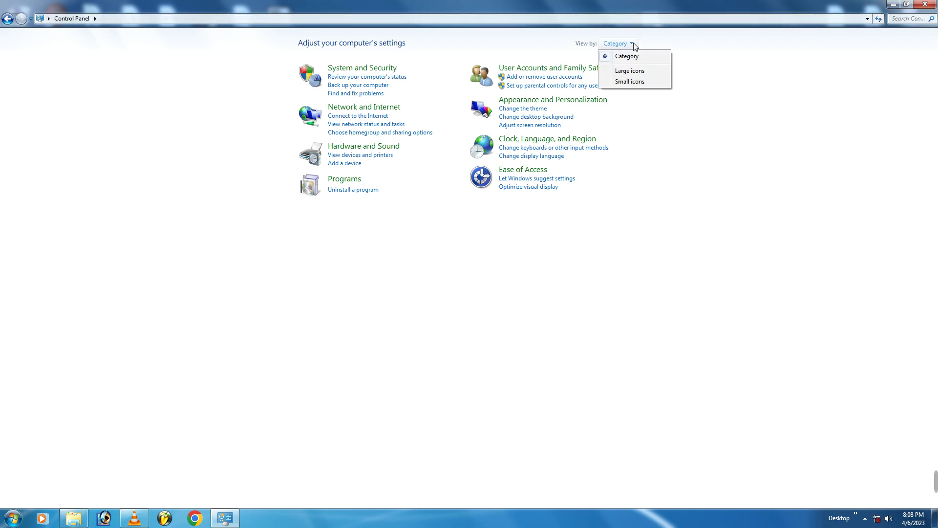
pyautogui.click(629, 72)
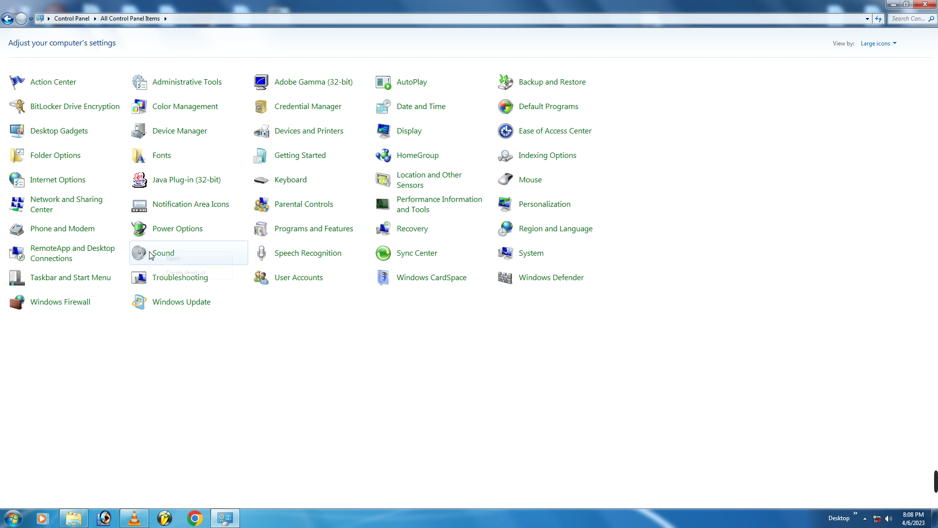
# - Open the Sound settings and disable the M-Track Speakers among the playback devices
pyautogui.rightClick(150, 253)
pyautogui.click(216, 258)
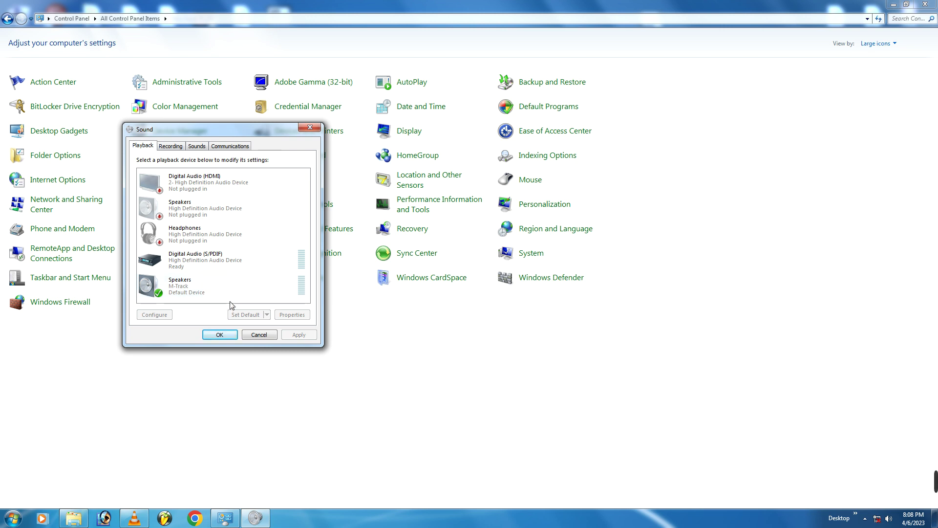
pyautogui.rightClick(184, 288)
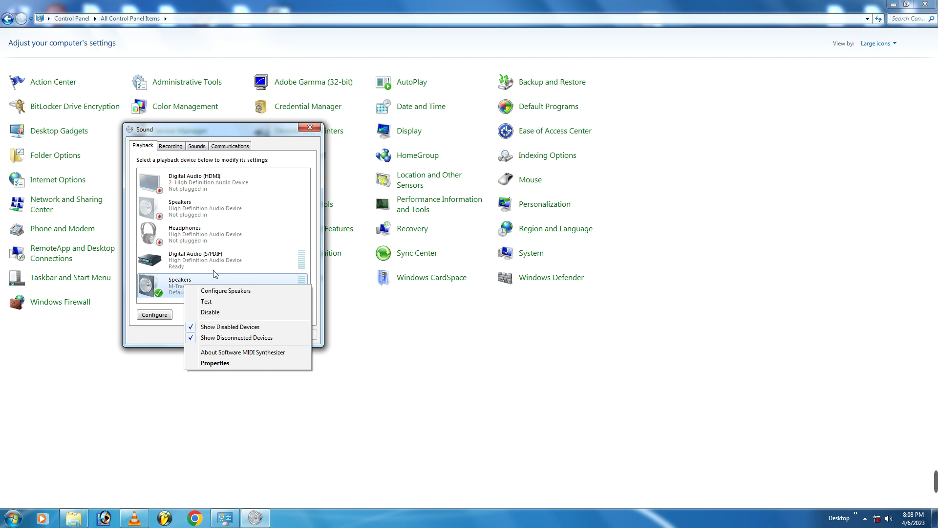
pyautogui.rightClick(168, 288)
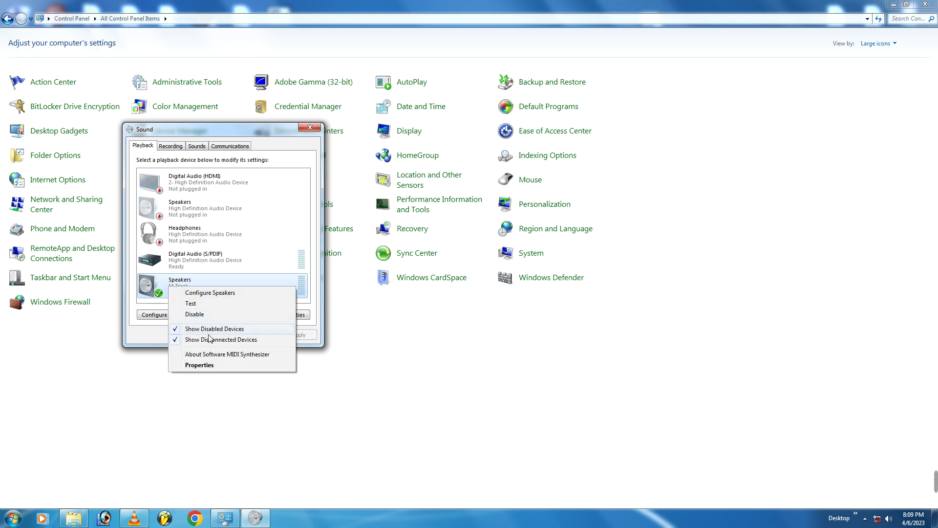
pyautogui.click(195, 315)
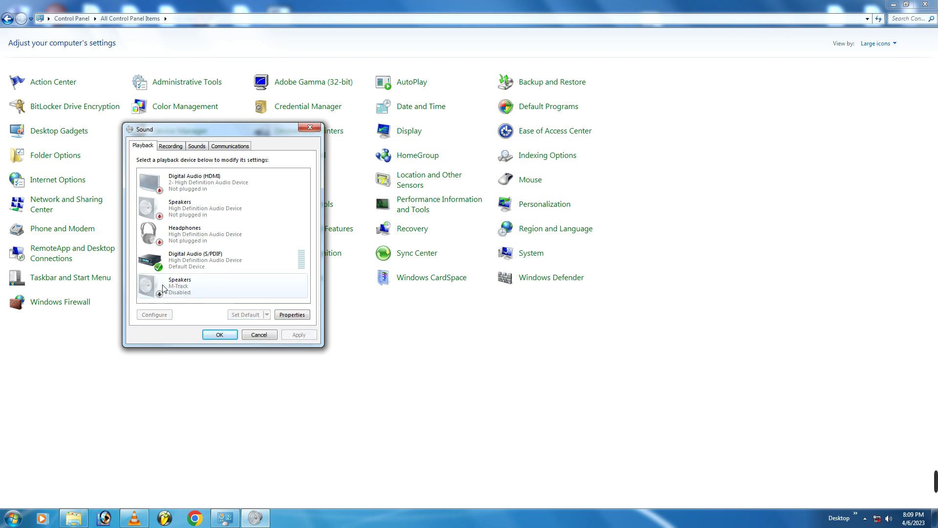
# - Re-enable the M-Track Speakers and confirm the Sound settings
pyautogui.rightClick(180, 290)
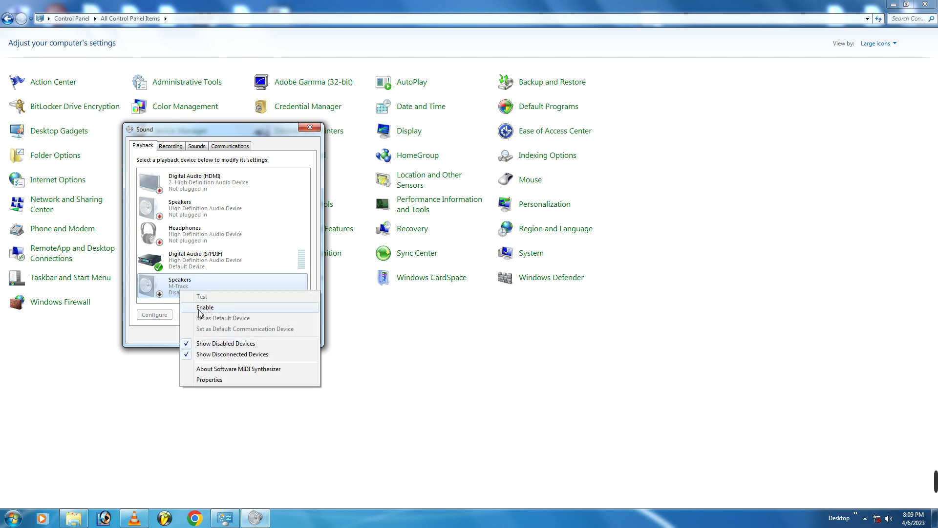
pyautogui.click(199, 310)
pyautogui.click(227, 336)
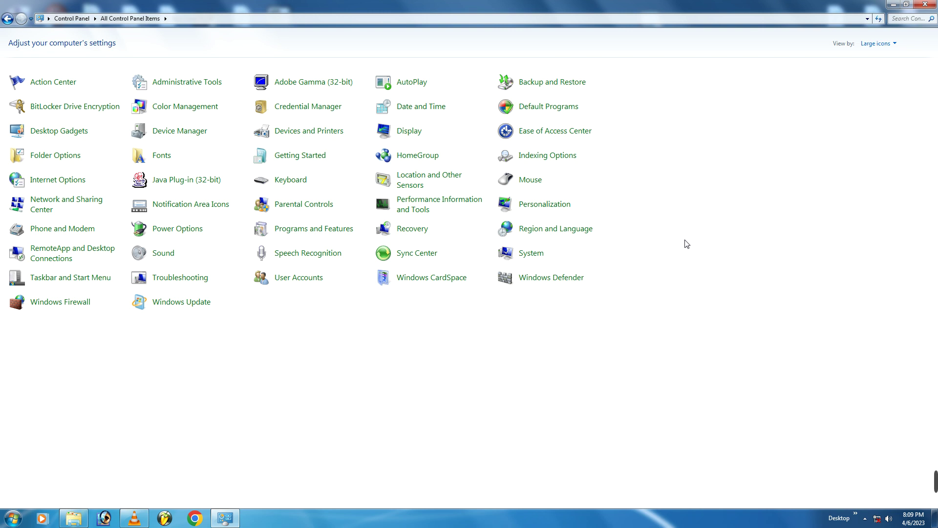
# - Close the Control Panel, test "trk bhola 150 cm" from about 00:24, pause it, and close the player and its folder window
pyautogui.click(926, 4)
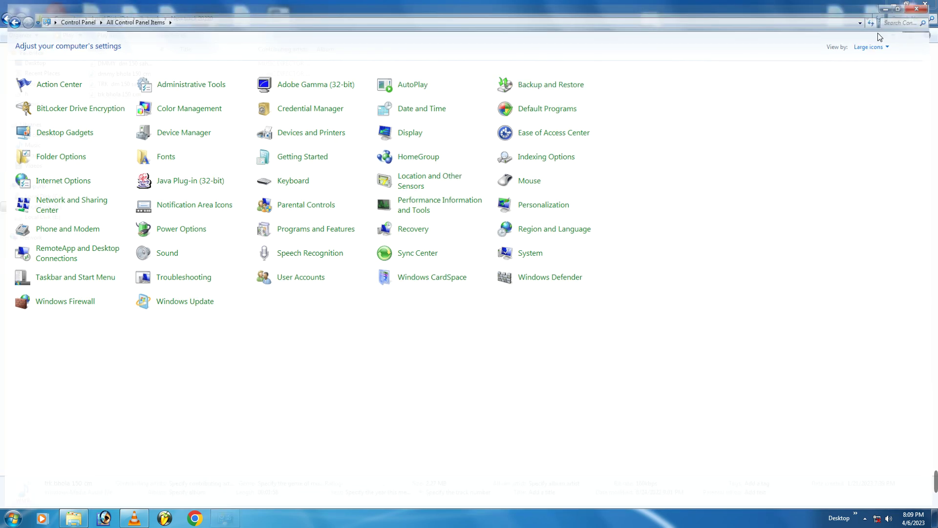
pyautogui.doubleClick(141, 94)
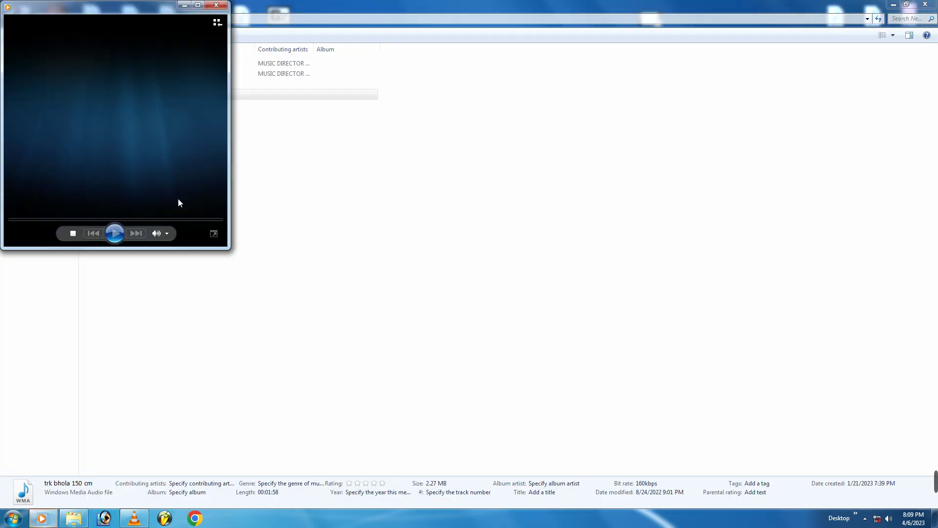
pyautogui.click(57, 220)
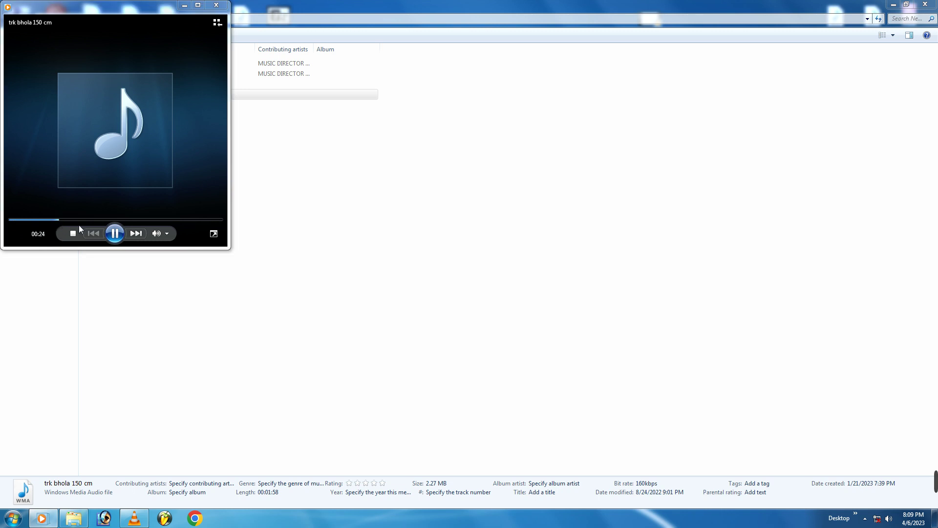
pyautogui.click(117, 234)
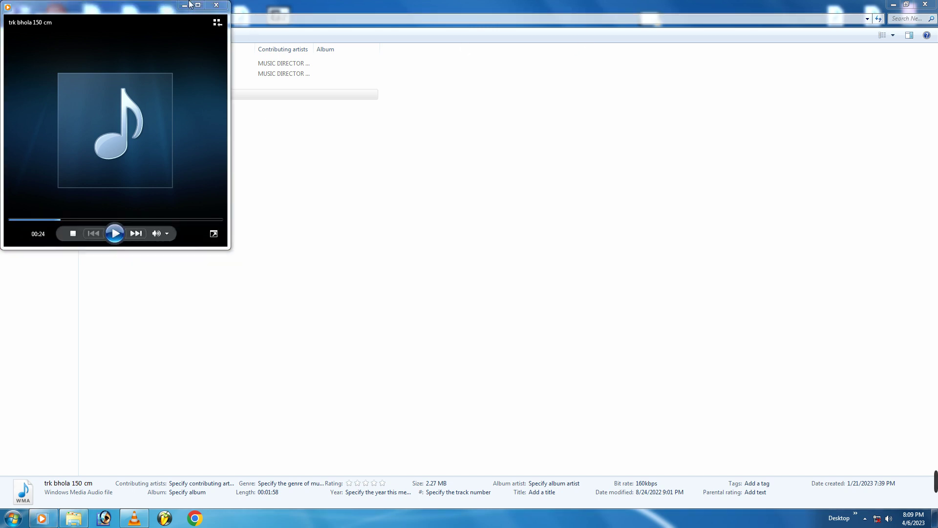
pyautogui.click(220, 6)
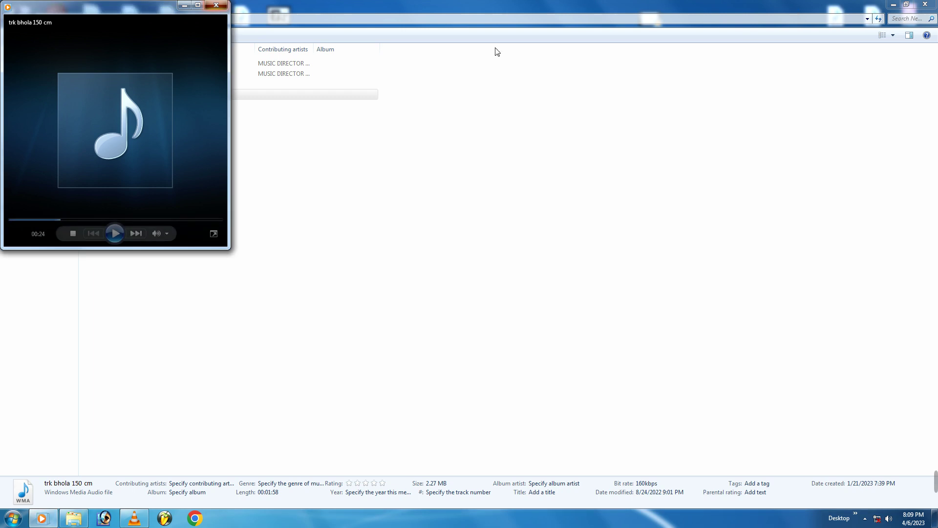
pyautogui.click(936, 1)
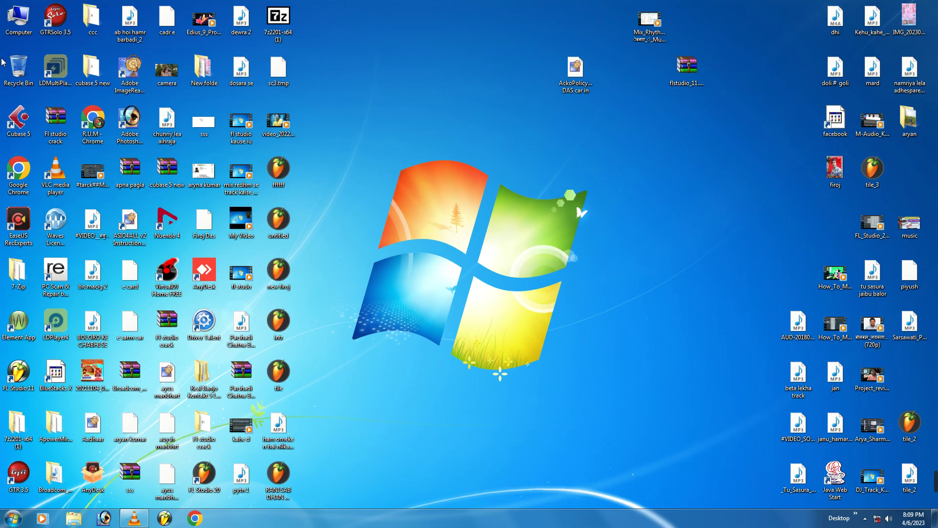
# - Open Computer Management from the desktop's Computer item, show Device Manager and maximize the window
pyautogui.doubleClick(19, 18)
pyautogui.rightClick(19, 19)
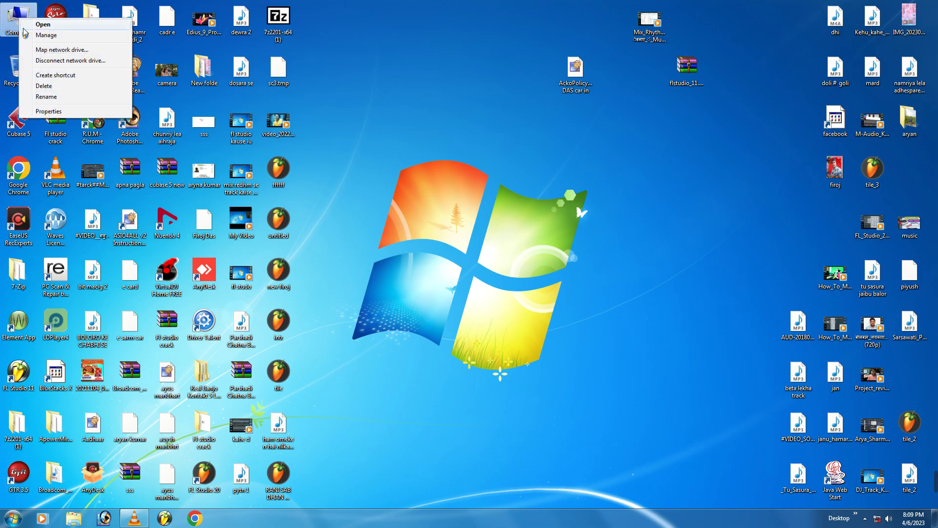
pyautogui.click(47, 36)
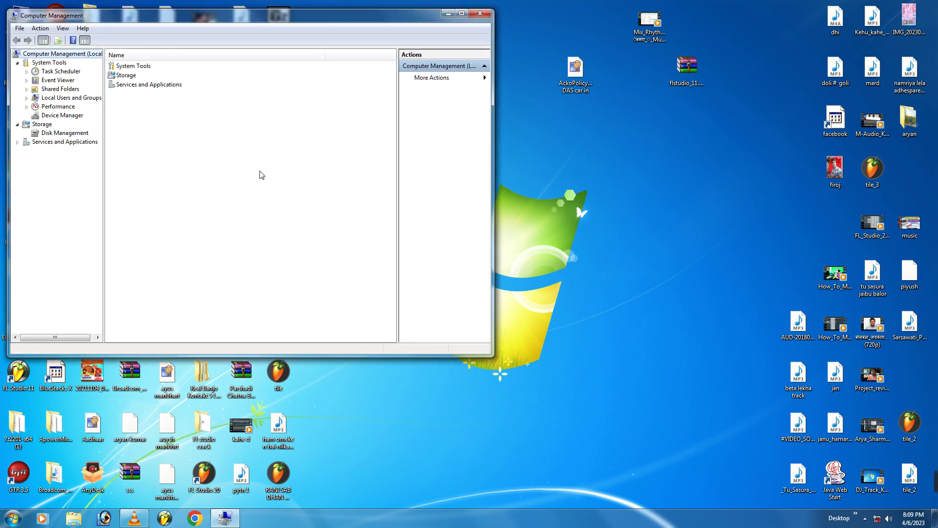
pyautogui.click(62, 134)
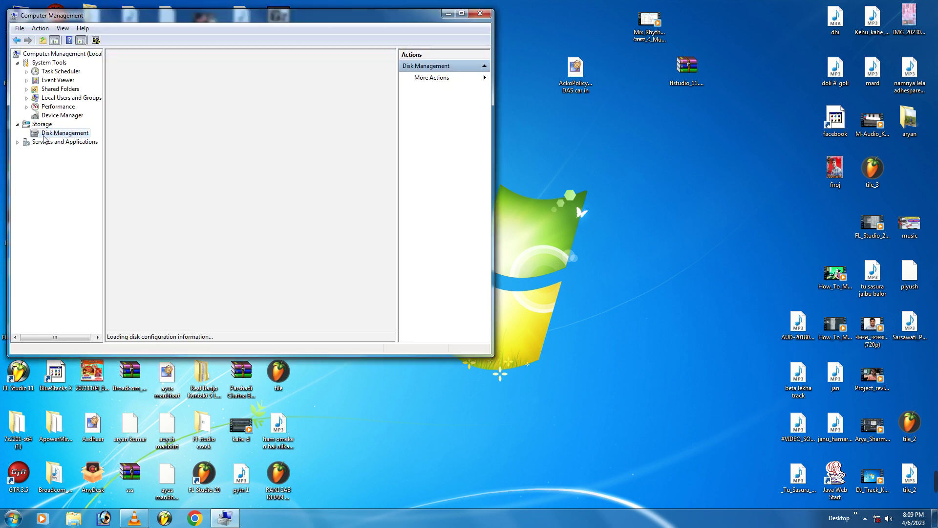
pyautogui.click(54, 116)
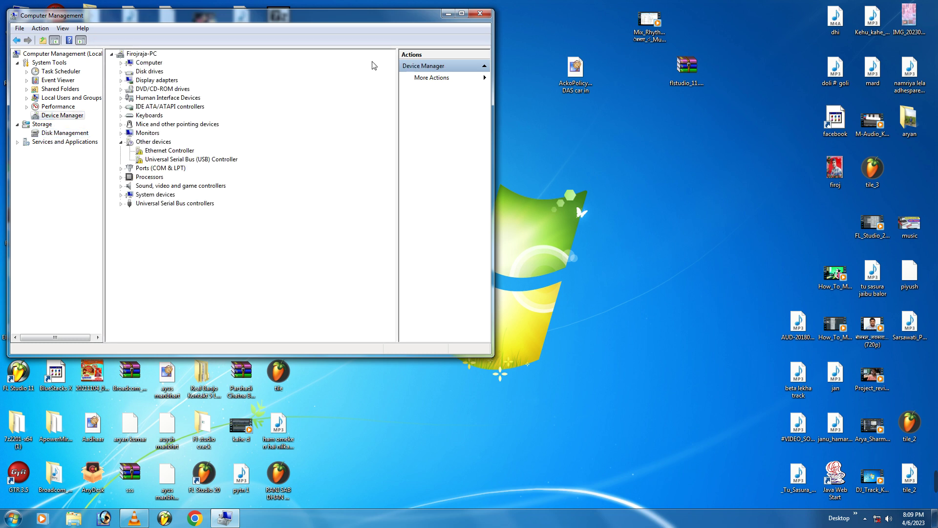
pyautogui.click(462, 13)
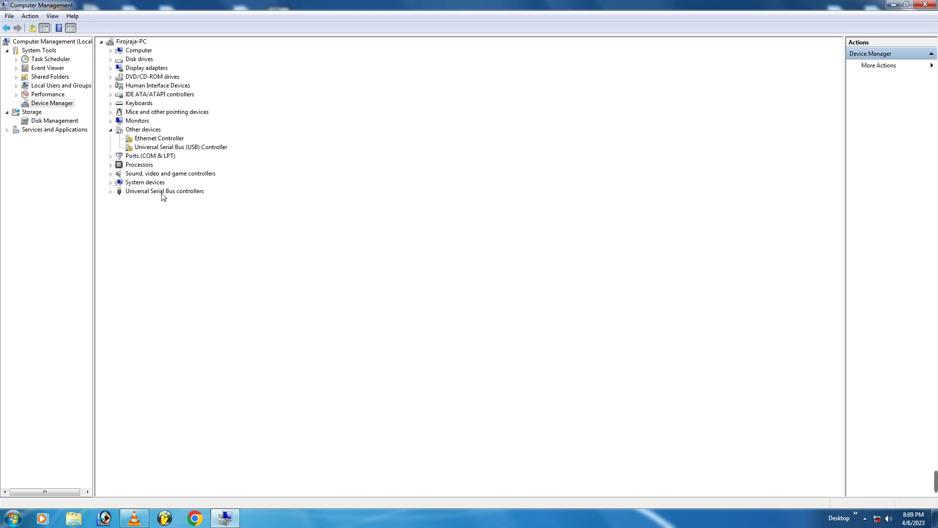
# - View the available options for Sound, video and game controllers and for the system volume, then close Computer Management
pyautogui.rightClick(135, 175)
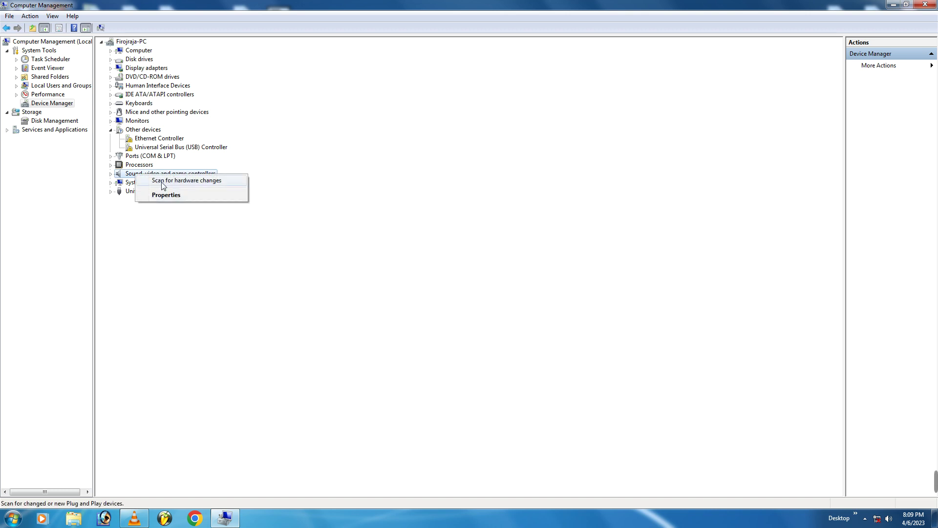
pyautogui.click(715, 442)
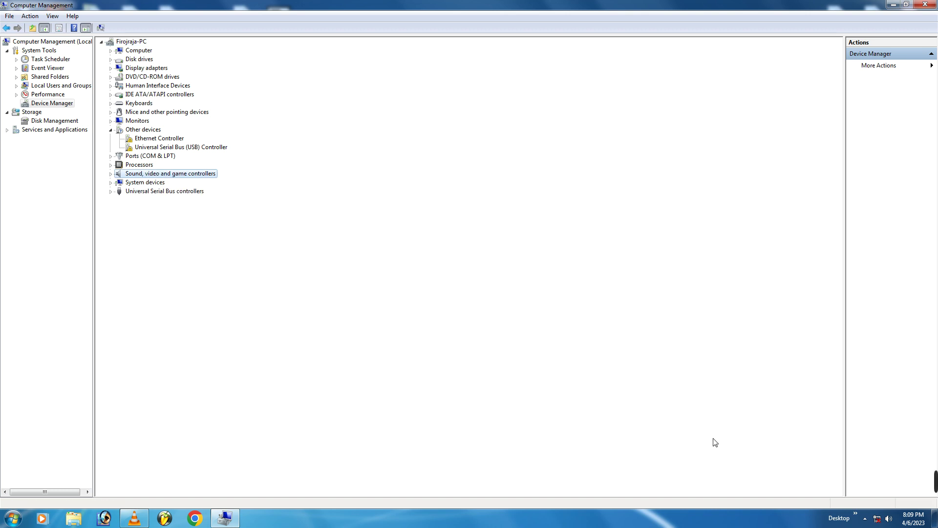
pyautogui.rightClick(889, 518)
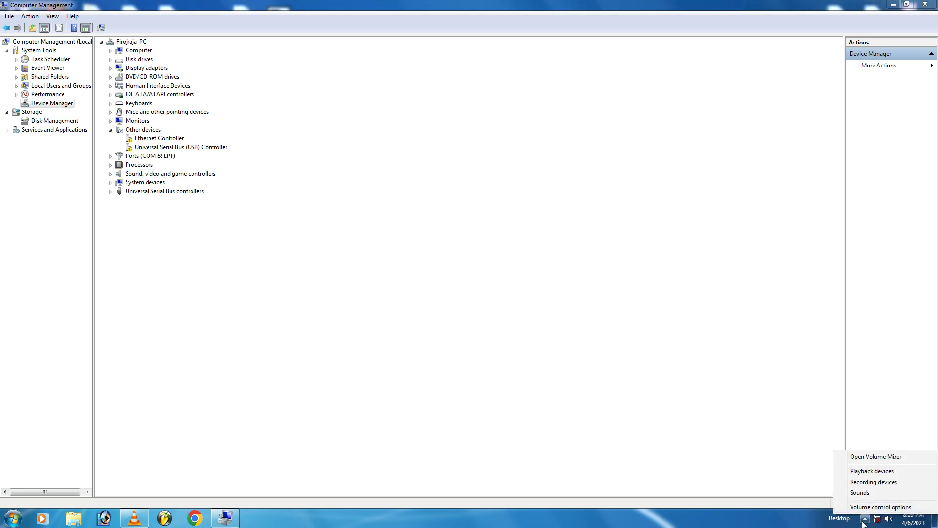
pyautogui.click(865, 518)
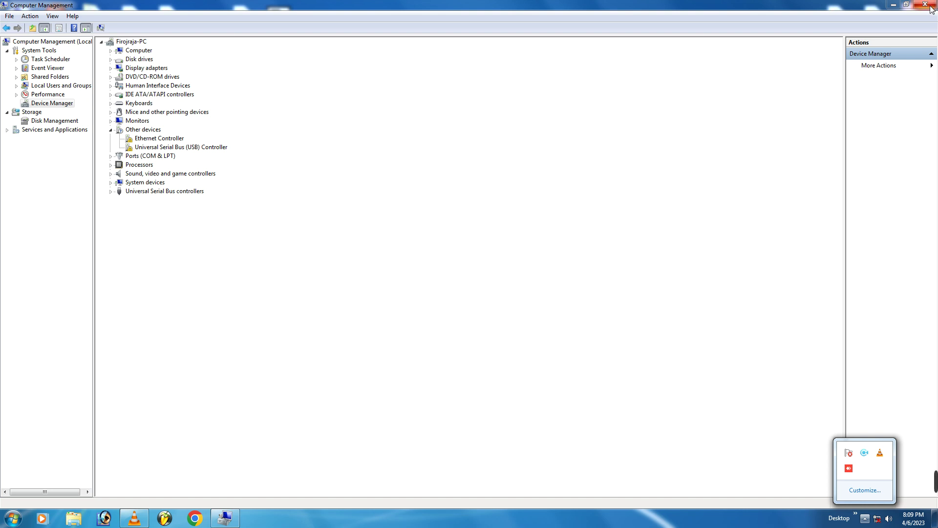
pyautogui.click(838, 25)
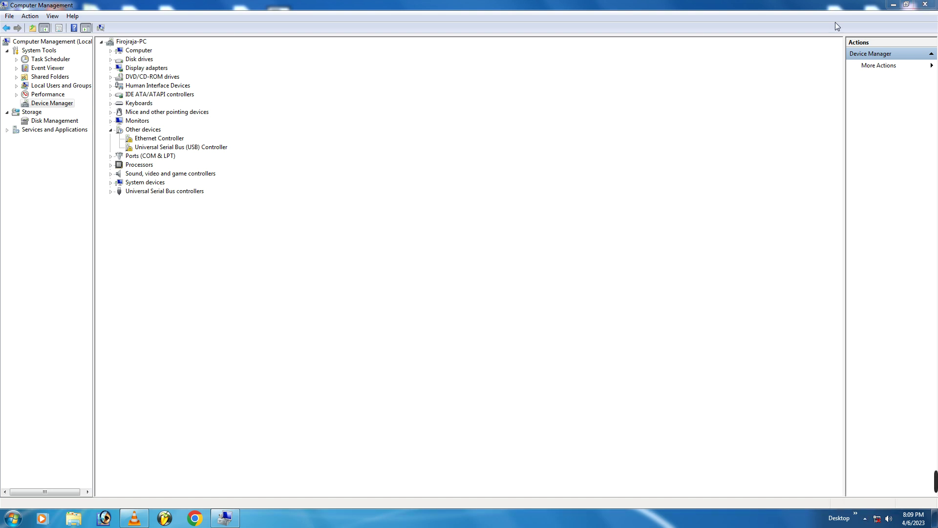
pyautogui.click(925, 4)
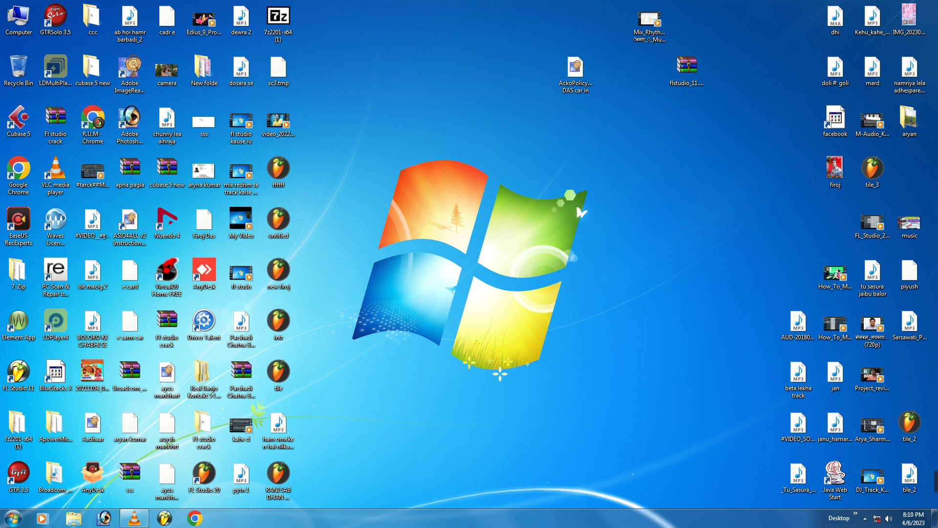